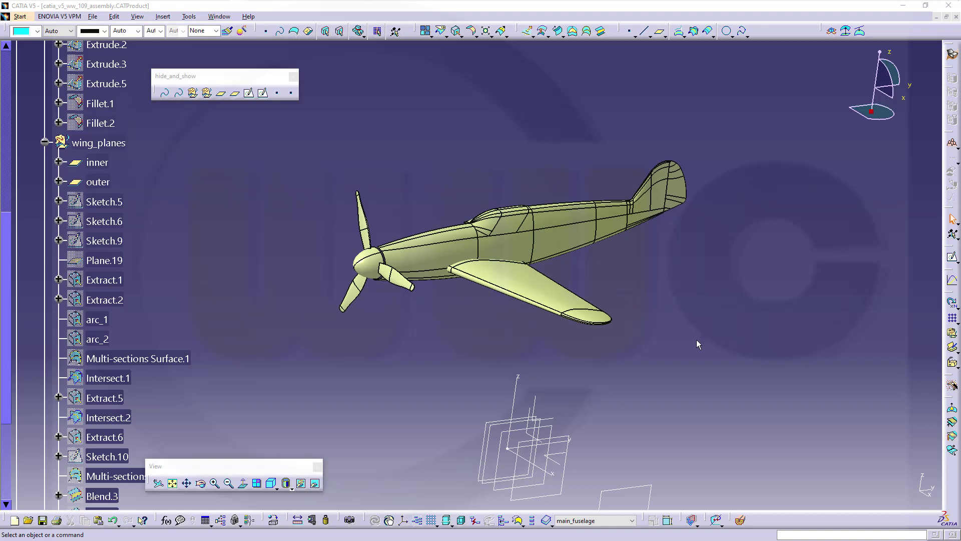
# Step: Change Translate.16's Z-axis distance from 130mm to 160mm to raise the wing
pyautogui.moveTo(537, 381); pyautogui.dragTo(584, 382, button='middle')
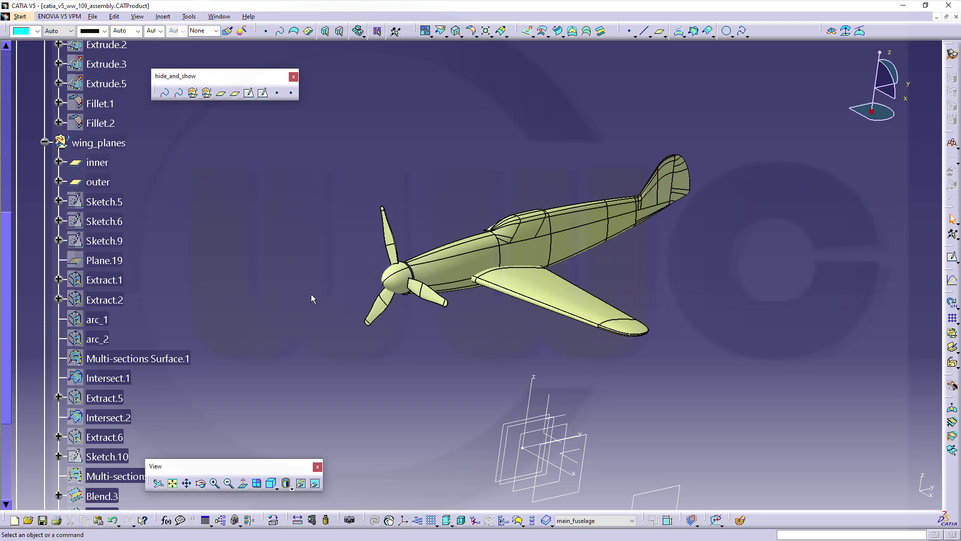
pyautogui.scroll(-3, 186, 251)
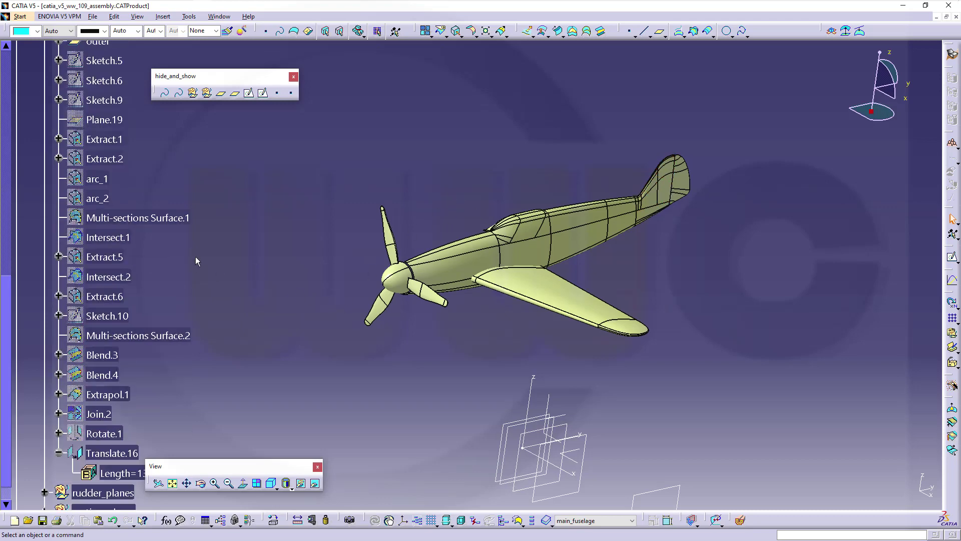
pyautogui.scroll(-1, 195, 257)
pyautogui.scroll(-1, 190, 269)
pyautogui.doubleClick(122, 360)
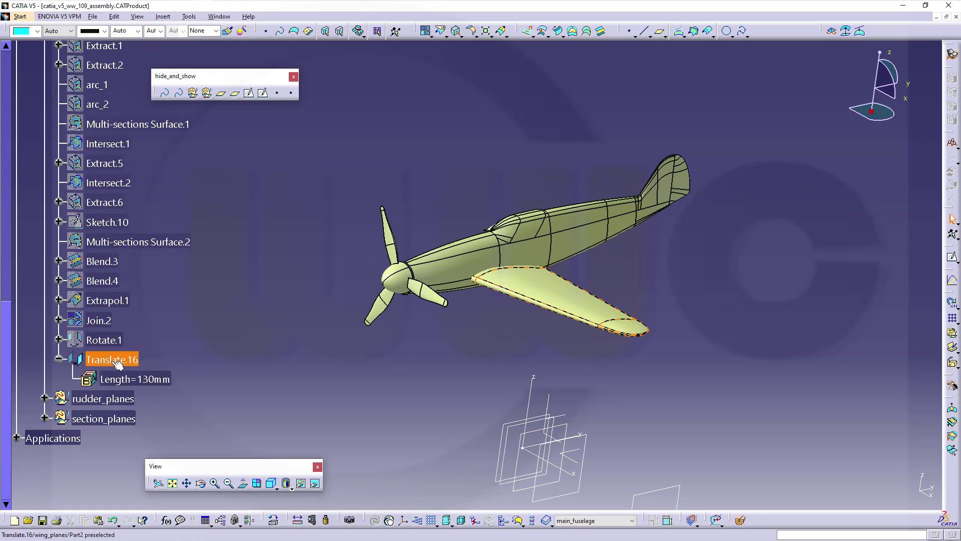
pyautogui.moveTo(569, 353); pyautogui.dragTo(463, 301, button='middle')
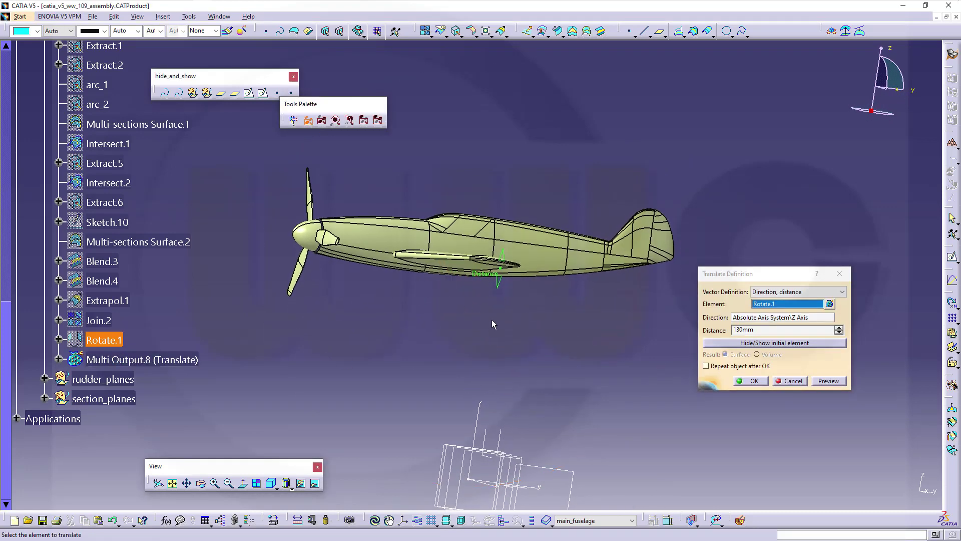
pyautogui.click(722, 325)
pyautogui.write('160')
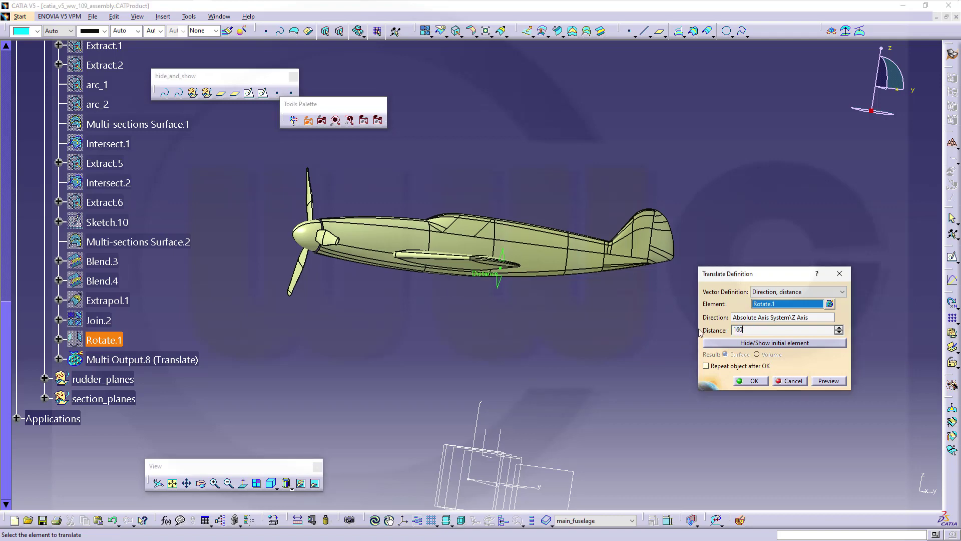
pyautogui.press('Return')
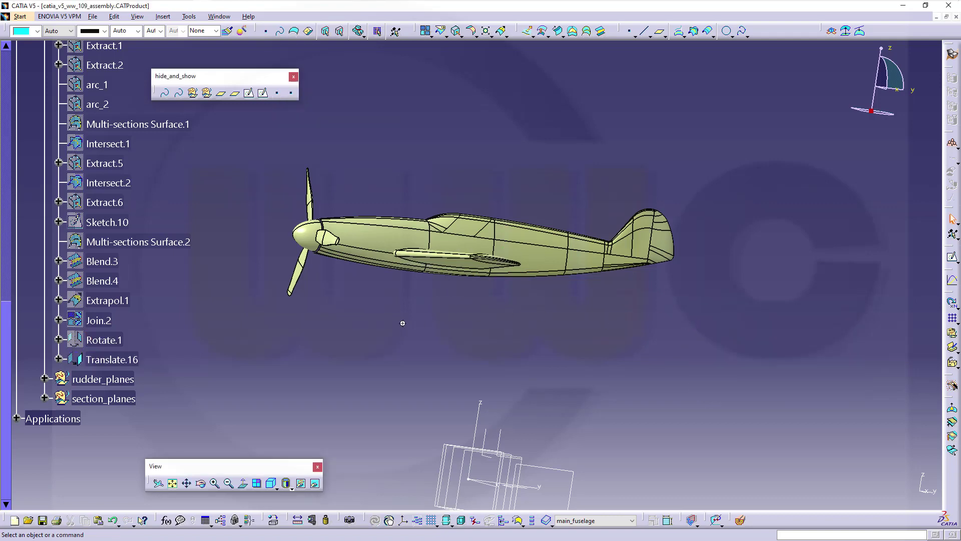
pyautogui.moveTo(403, 323); pyautogui.dragTo(370, 313, button='middle')
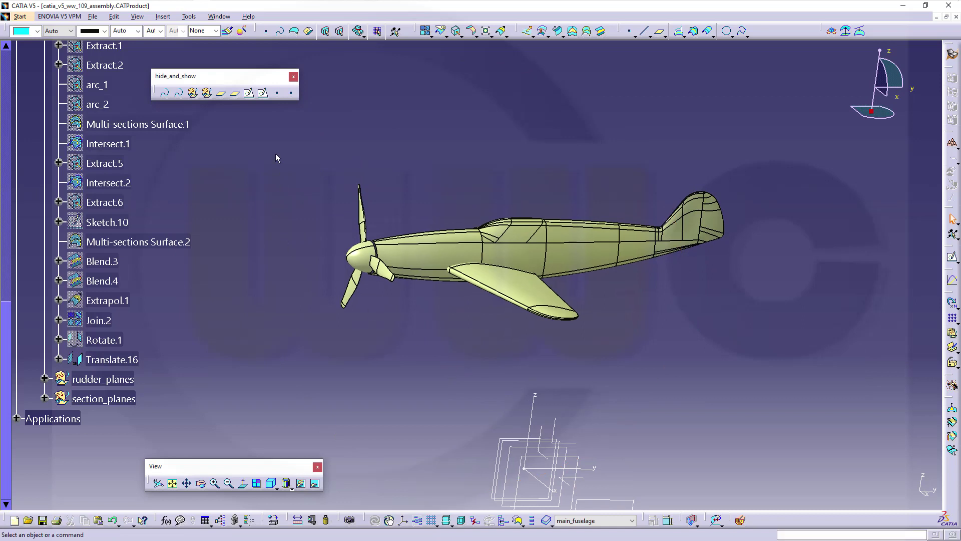
# Step: Insert a new geometrical set named height_rudder under Part2, after main_fuselage
pyautogui.click(165, 18)
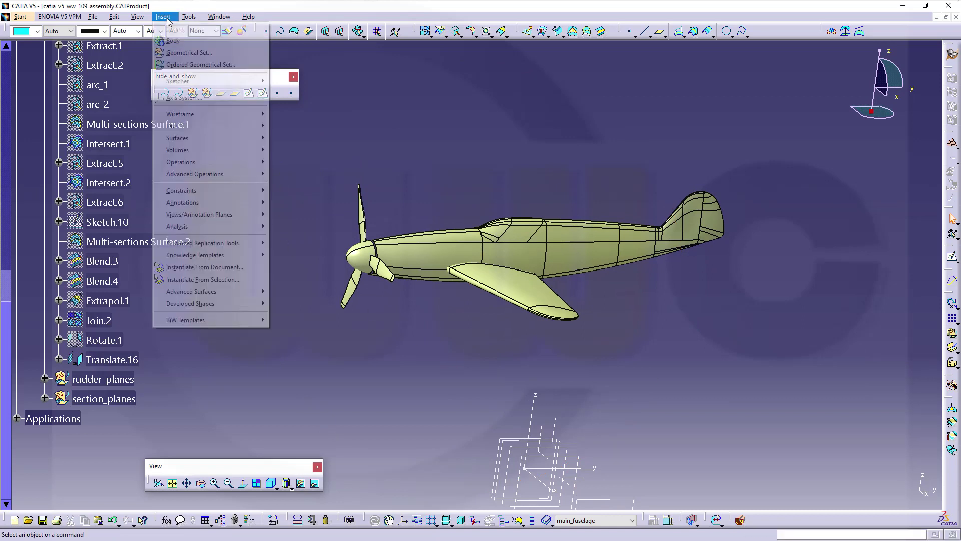
pyautogui.click(188, 52)
pyautogui.write('height_rudder')
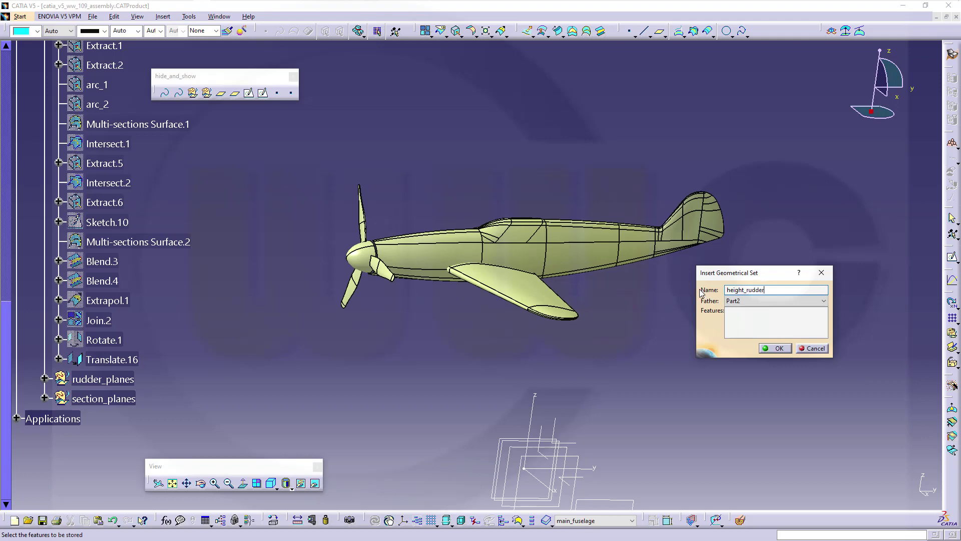
pyautogui.press('Return')
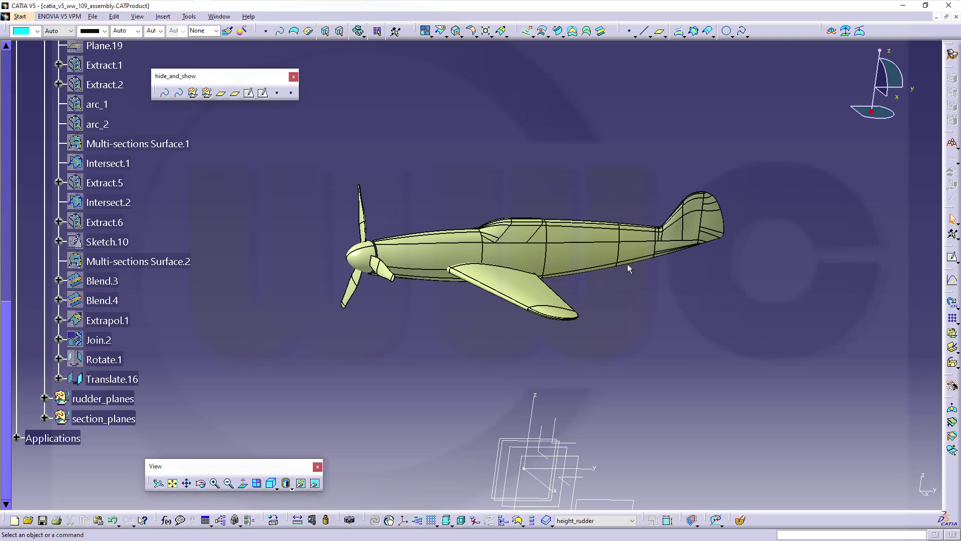
pyautogui.scroll(3, 245, 188)
pyautogui.scroll(4, 233, 192)
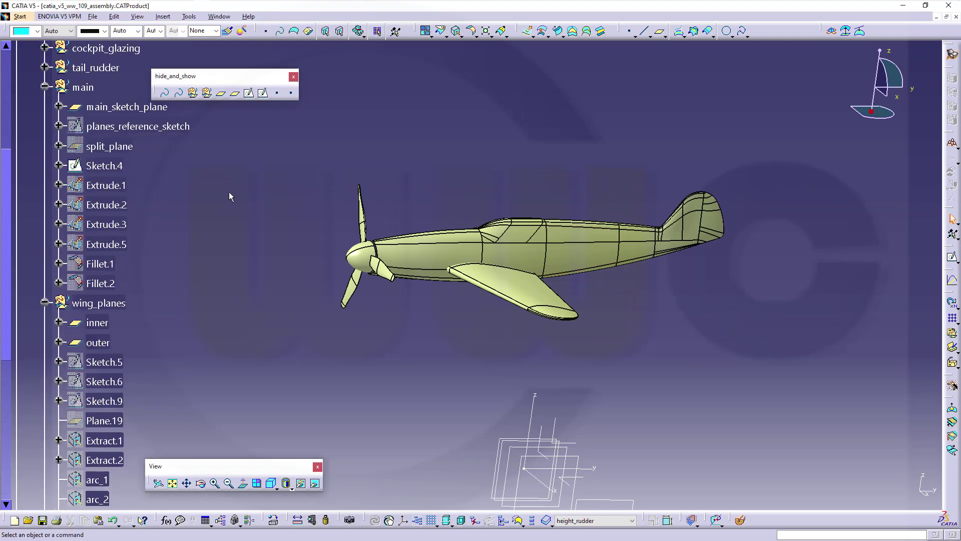
pyautogui.scroll(3, 230, 196)
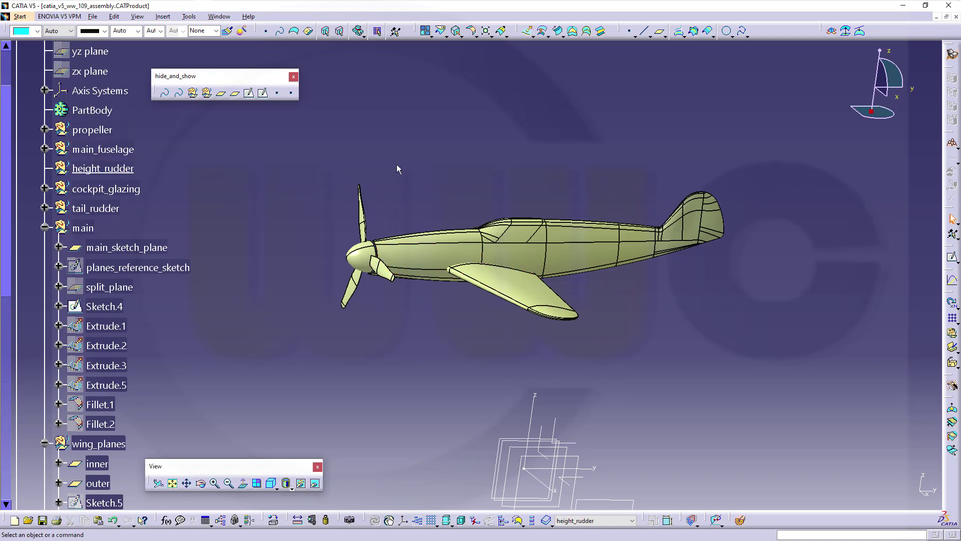
# Step: Scale the wing Translate.16 by 0.4 about the origin, creating Scaling.5
pyautogui.click(485, 31)
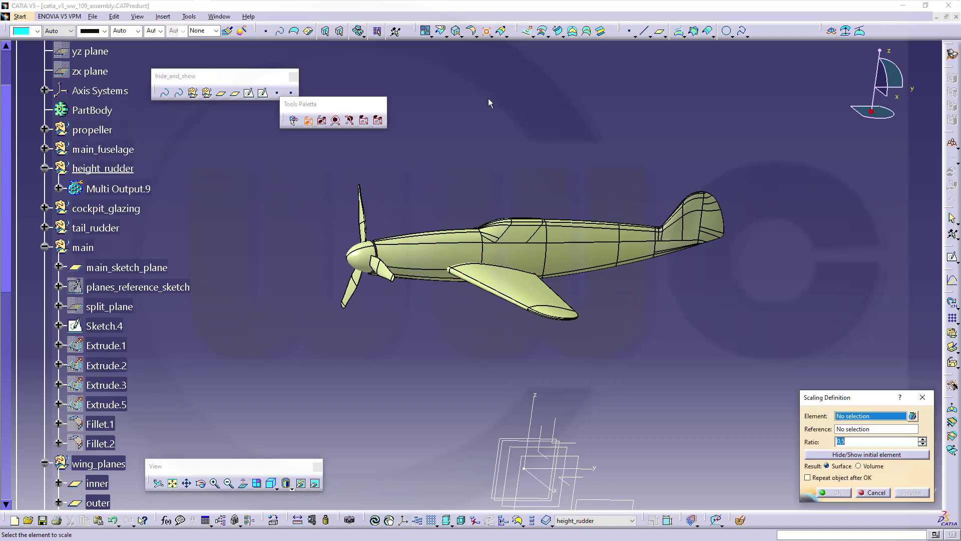
pyautogui.click(517, 292)
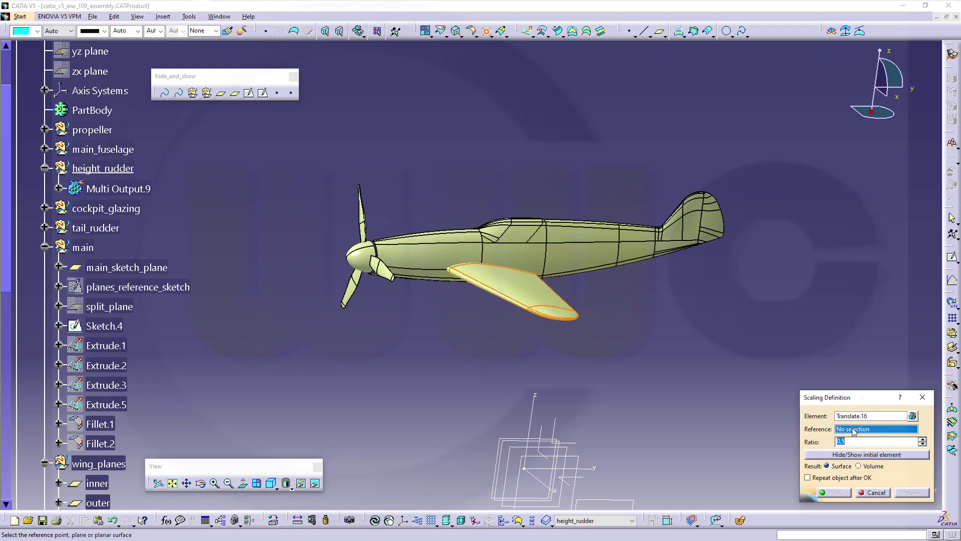
pyautogui.click(527, 470)
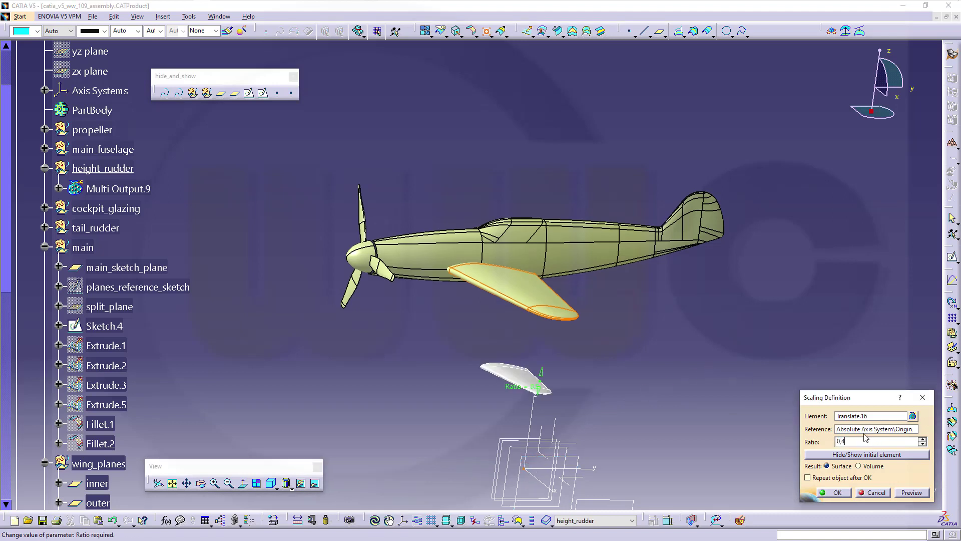
pyautogui.press('Return')
pyautogui.moveTo(438, 361); pyautogui.dragTo(506, 317, button='middle')
pyautogui.moveTo(473, 189)
pyautogui.mouseDown(button='middle')
pyautogui.moveTo(238, 278)
pyautogui.moveTo(423, 295)
pyautogui.moveTo(464, 321)
pyautogui.moveTo(453, 340)
pyautogui.moveTo(496, 347)
pyautogui.moveTo(409, 293)
pyautogui.moveTo(592, 342)
pyautogui.moveTo(605, 379)
pyautogui.moveTo(641, 339)
pyautogui.moveTo(608, 350)
pyautogui.mouseUp(button='middle')
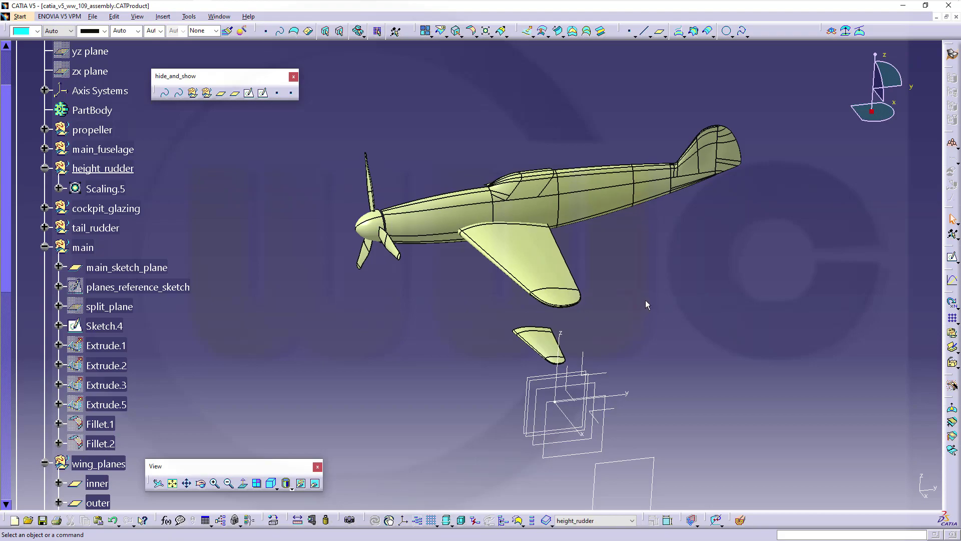
pyautogui.moveTo(646, 304)
pyautogui.mouseDown(button='middle')
pyautogui.moveTo(688, 335)
pyautogui.moveTo(678, 317)
pyautogui.moveTo(669, 359)
pyautogui.moveTo(659, 324)
pyautogui.mouseUp(button='middle')
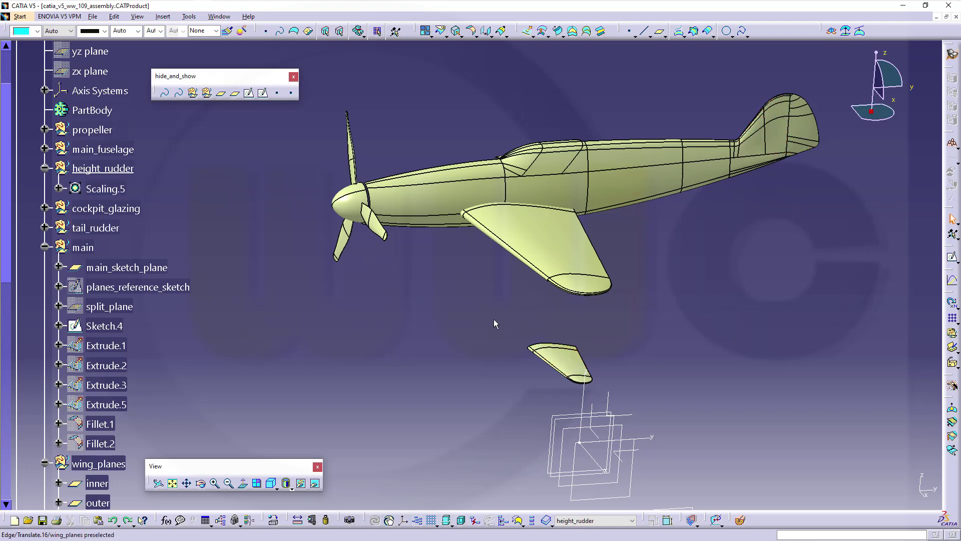
# Step: Show the Painting 1 blueprint item
pyautogui.scroll(-3, 233, 368)
pyautogui.scroll(-3, 186, 378)
pyautogui.scroll(-1, 186, 378)
pyautogui.scroll(-5, 185, 377)
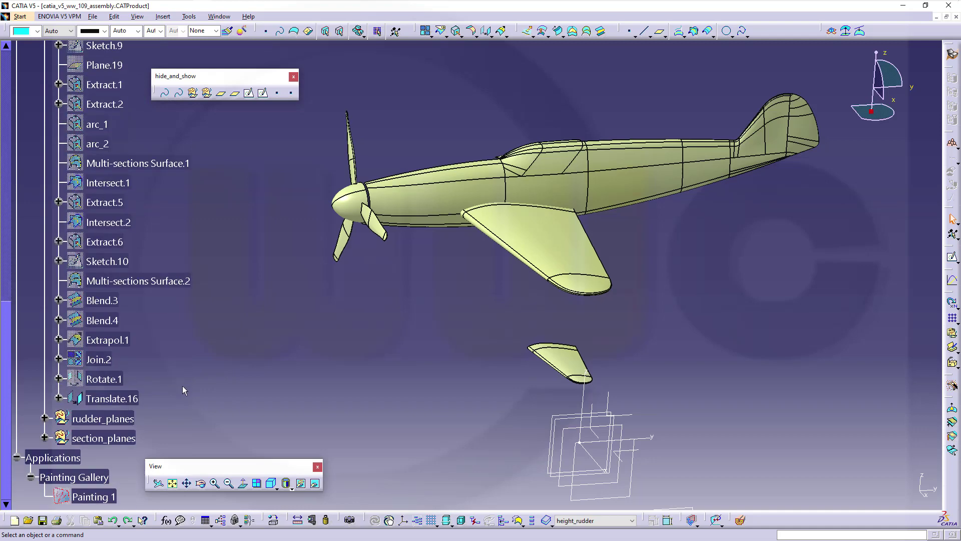
pyautogui.scroll(-3, 182, 386)
pyautogui.scroll(-2, 151, 407)
pyautogui.click(100, 356)
pyautogui.rightClick(100, 357)
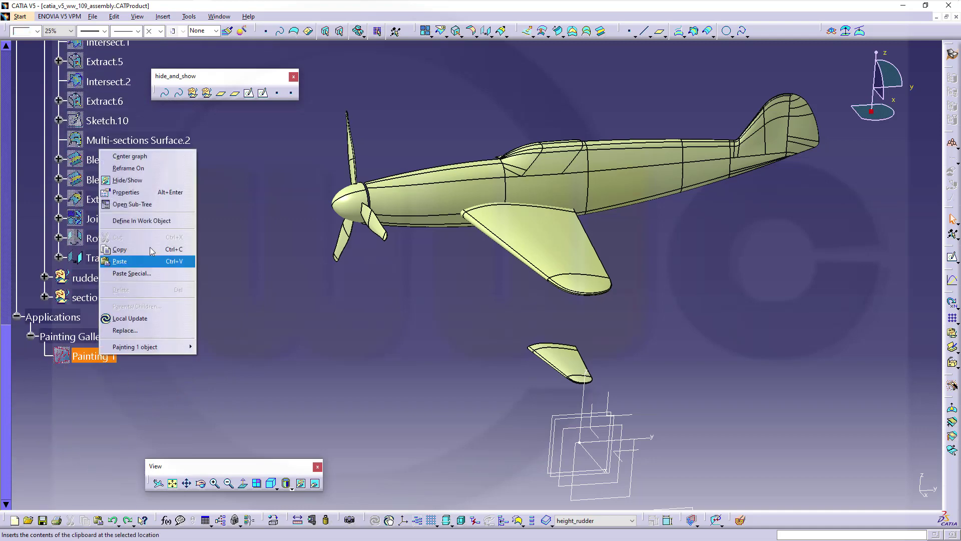
pyautogui.click(127, 179)
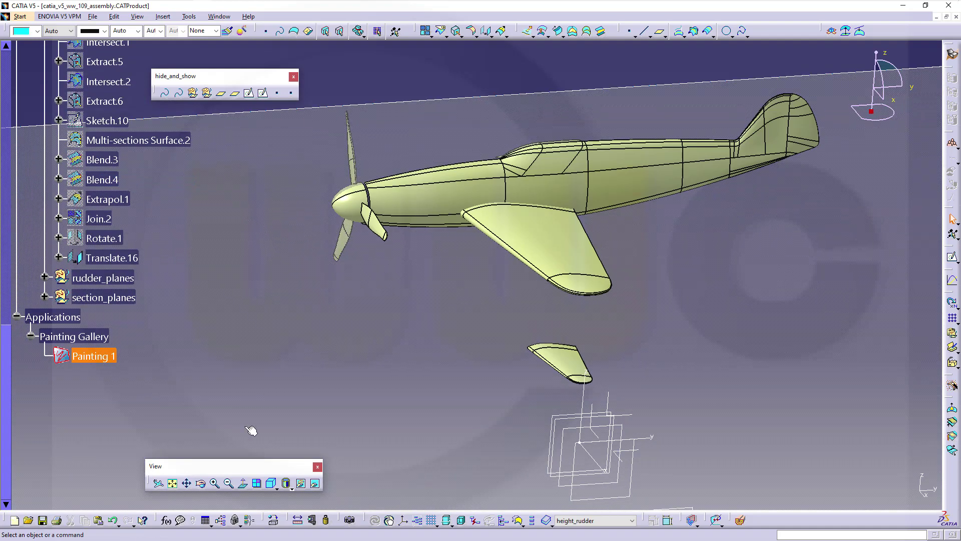
# Step: Switch to Shading with Material to reveal the blueprints, and hide the tail rudder surface
pyautogui.click(291, 487)
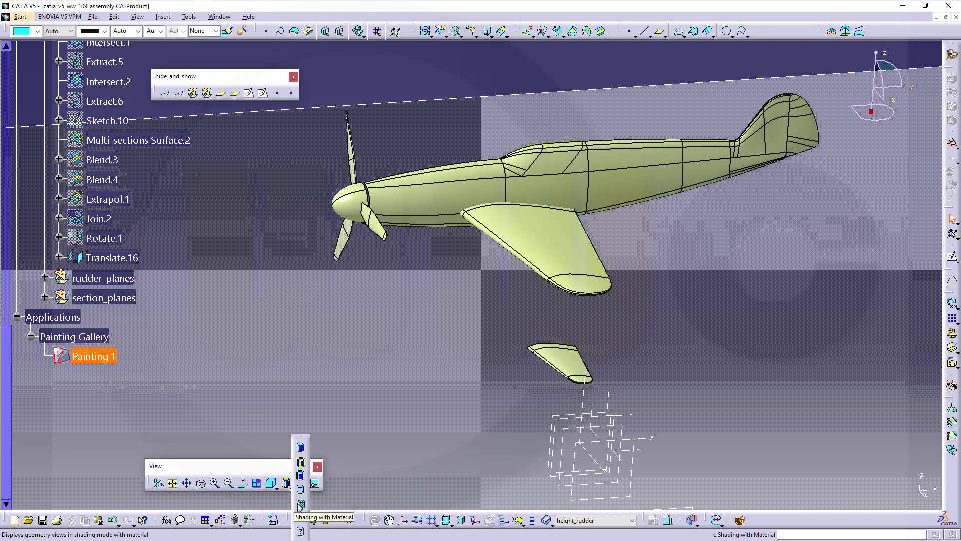
pyautogui.click(301, 505)
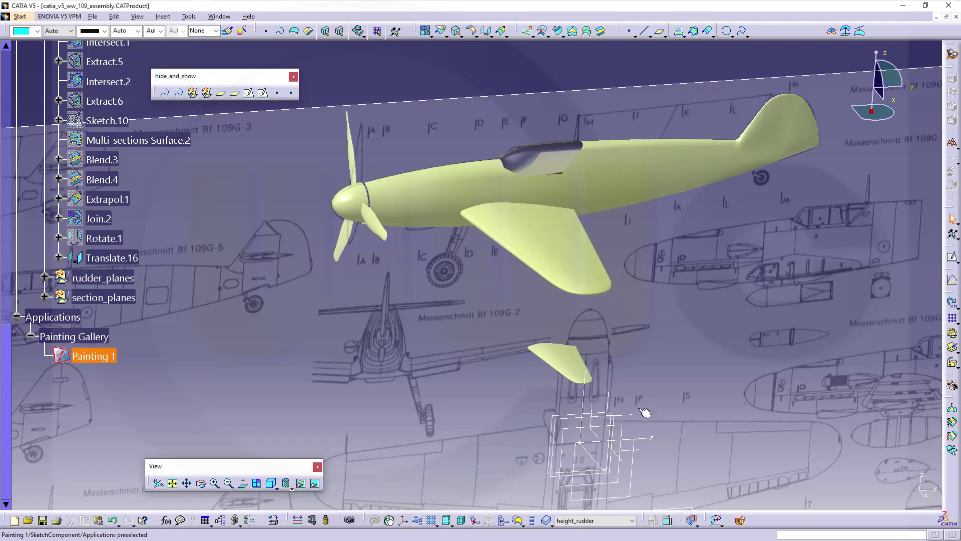
pyautogui.moveTo(639, 410)
pyautogui.mouseDown(button='middle')
pyautogui.moveTo(585, 425)
pyautogui.moveTo(592, 434)
pyautogui.mouseUp(button='middle')
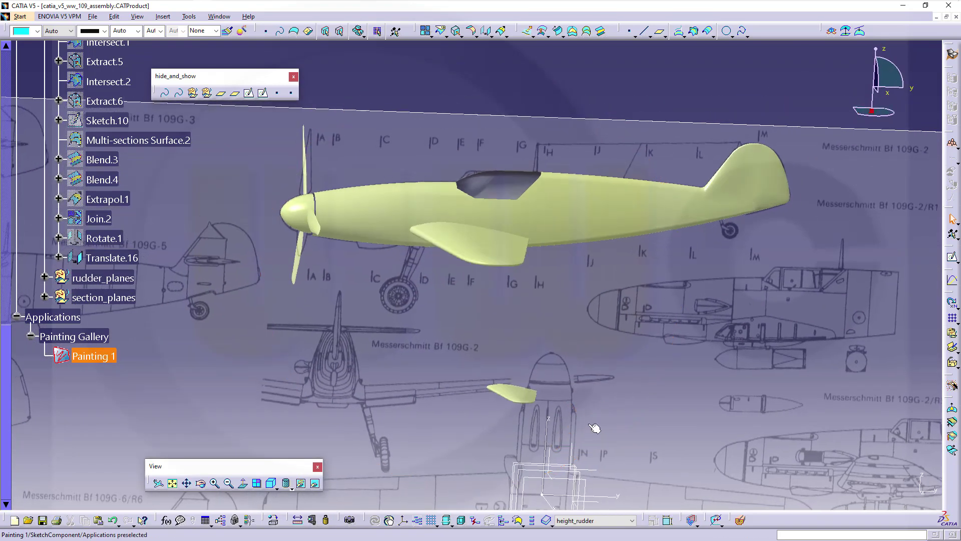
pyautogui.rightClick(741, 183)
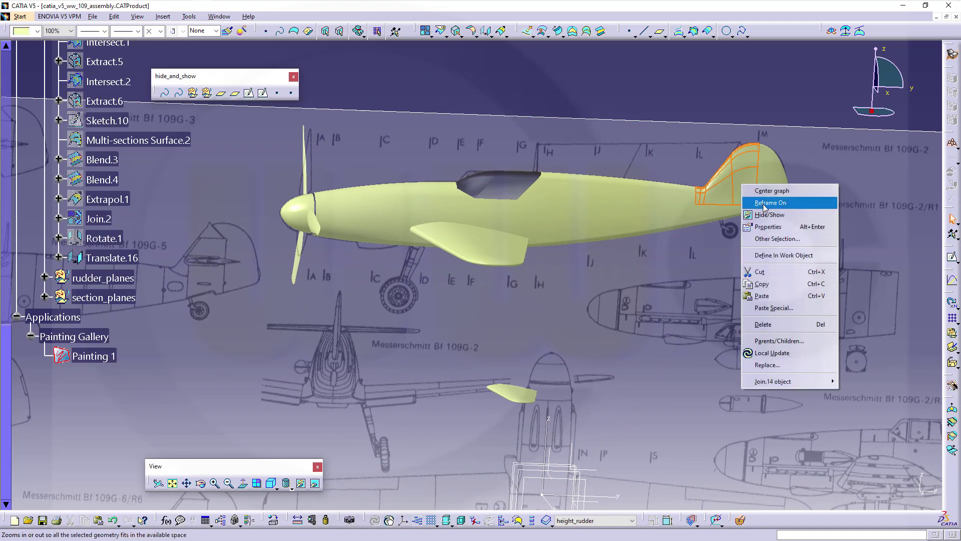
pyautogui.click(769, 216)
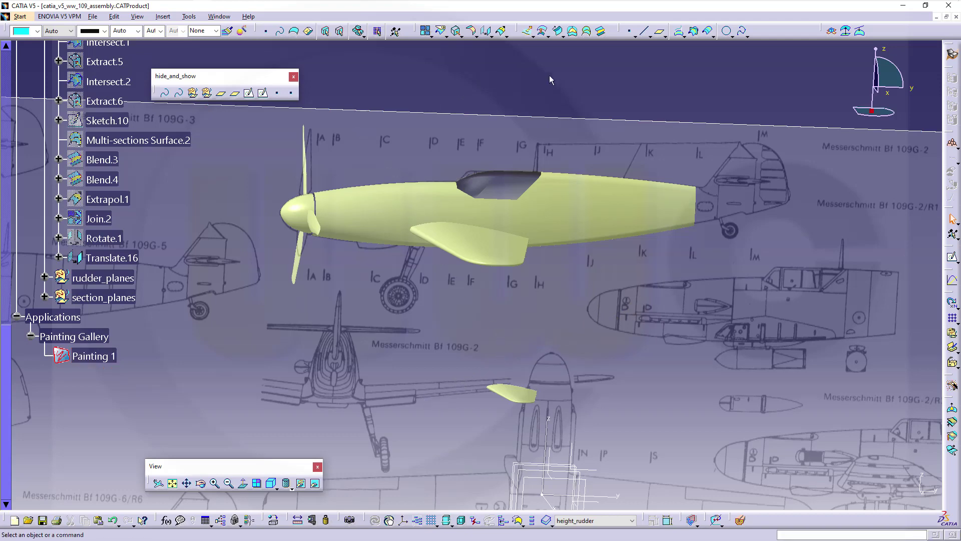
# Step: Create Point.7 on main_sketch_plane at the tail of the blueprint
pyautogui.click(631, 32)
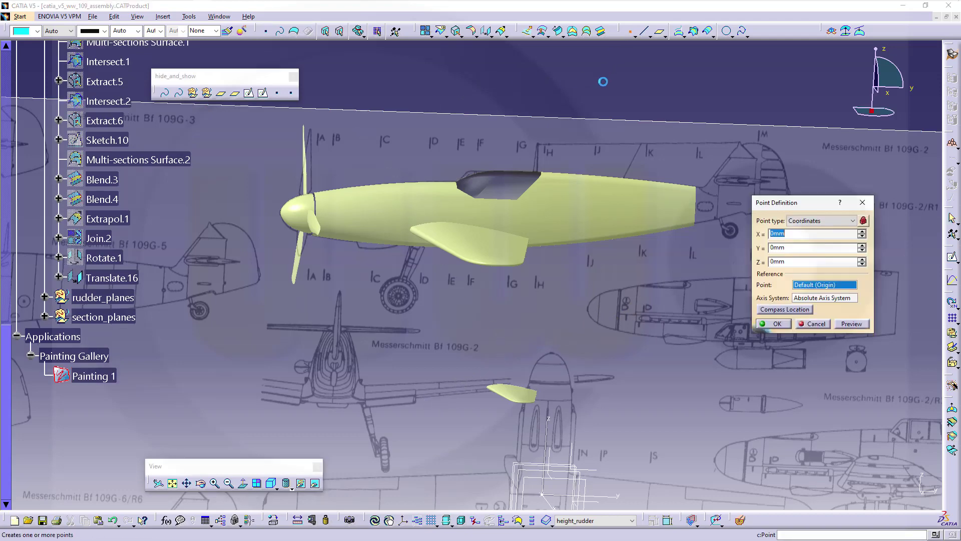
pyautogui.click(853, 221)
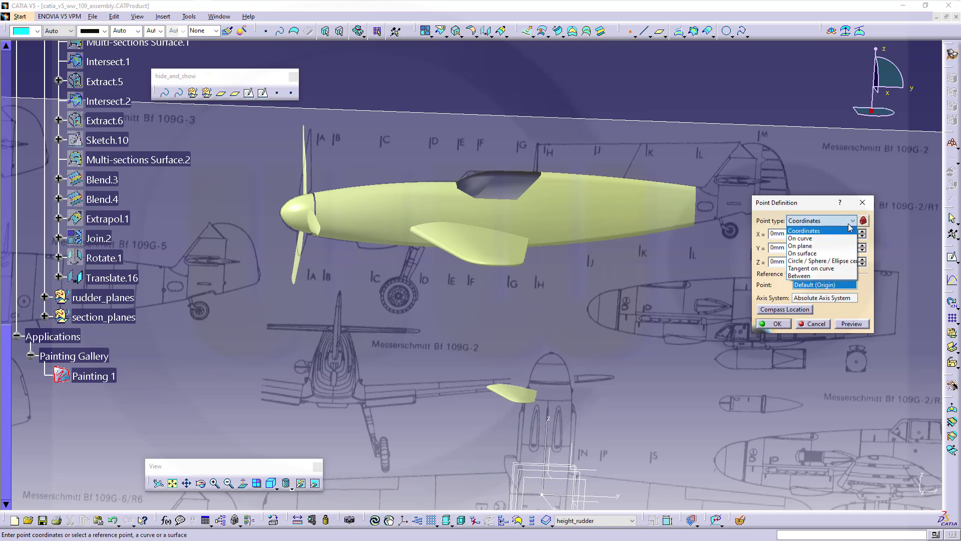
pyautogui.click(806, 244)
pyautogui.scroll(3, 202, 178)
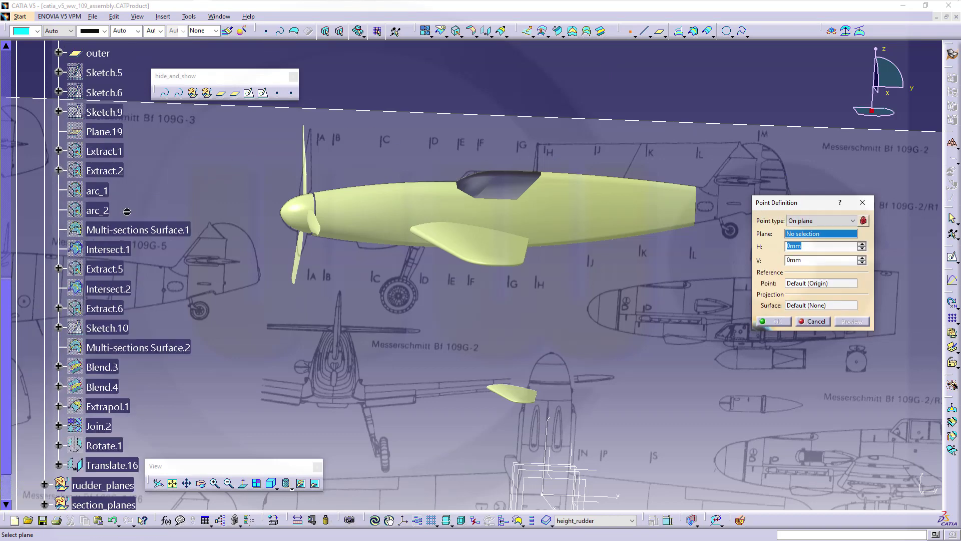
pyautogui.scroll(2, 202, 178)
pyautogui.scroll(5, 133, 206)
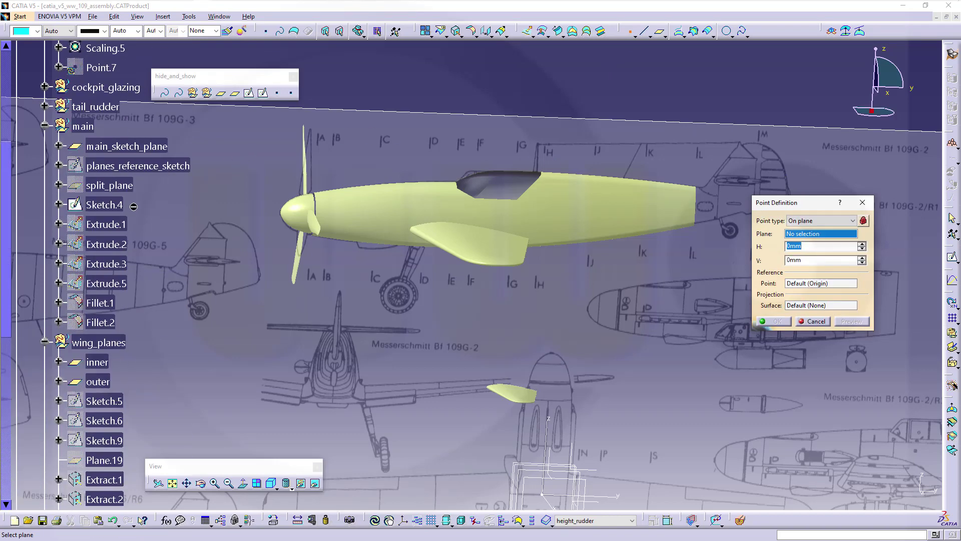
pyautogui.click(144, 147)
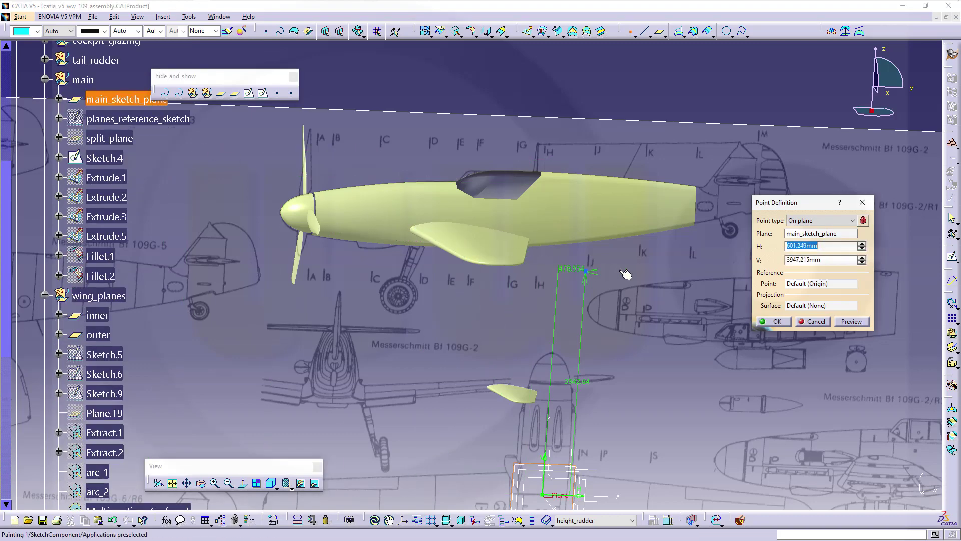
pyautogui.moveTo(709, 203)
pyautogui.mouseDown(button='middle')
pyautogui.moveTo(698, 213)
pyautogui.moveTo(734, 250)
pyautogui.moveTo(515, 250)
pyautogui.moveTo(545, 180)
pyautogui.mouseUp(button='middle')
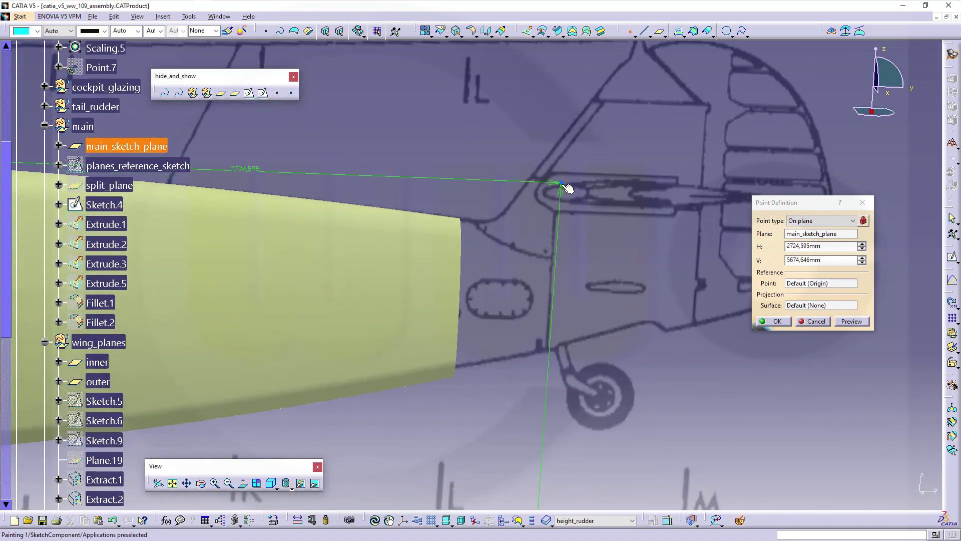
pyautogui.click(566, 185)
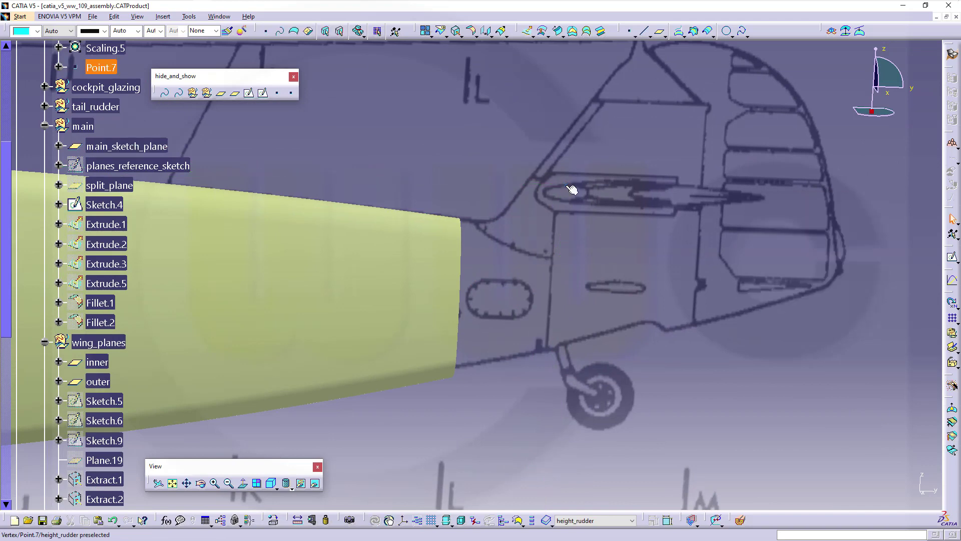
pyautogui.moveTo(504, 298)
pyautogui.keyDown('ctrl'); pyautogui.mouseDown(button='middle')
pyautogui.moveTo(528, 404)
pyautogui.moveTo(548, 344)
pyautogui.mouseUp(button='middle'); pyautogui.keyUp('ctrl')
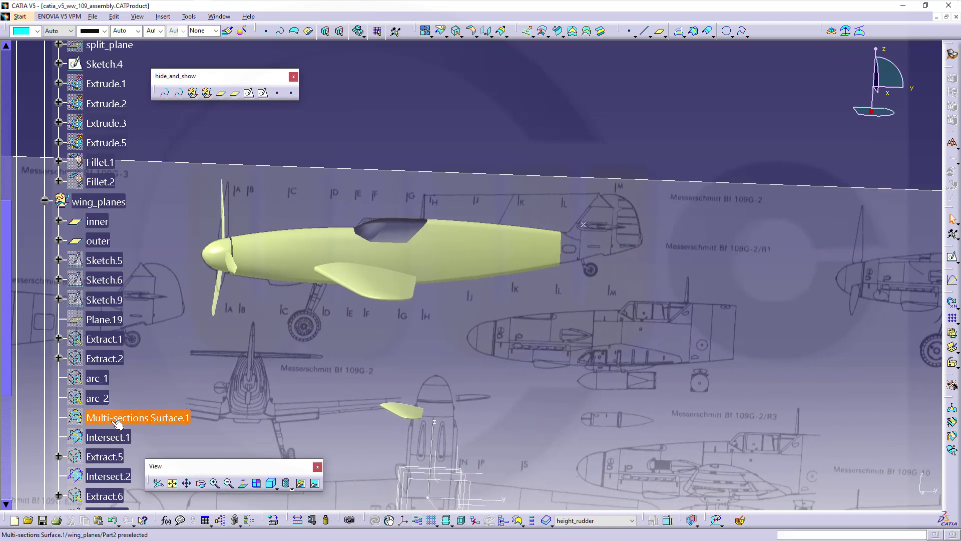
# Step: Hide the Painting 1 blueprint background again
pyautogui.scroll(-3, 125, 420)
pyautogui.scroll(-4, 114, 431)
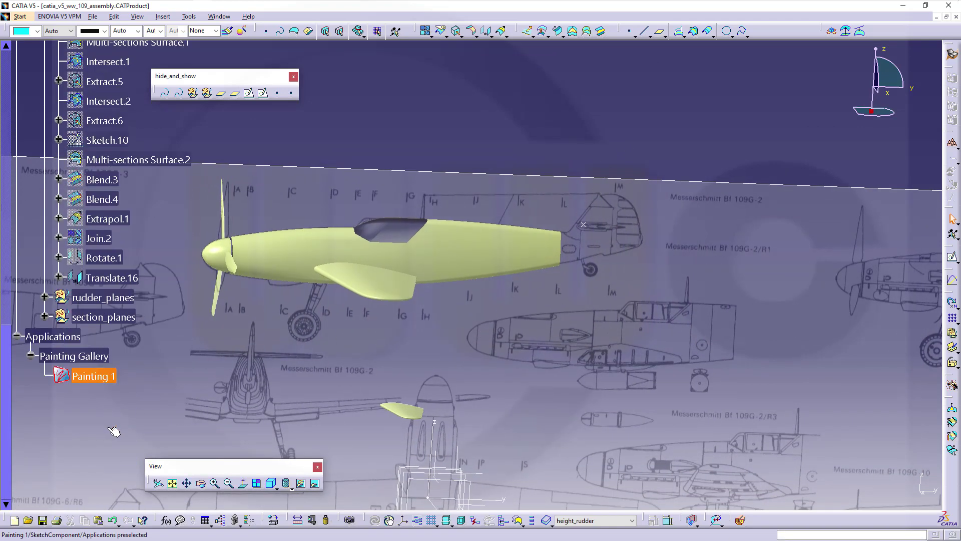
pyautogui.rightClick(100, 379)
pyautogui.click(165, 201)
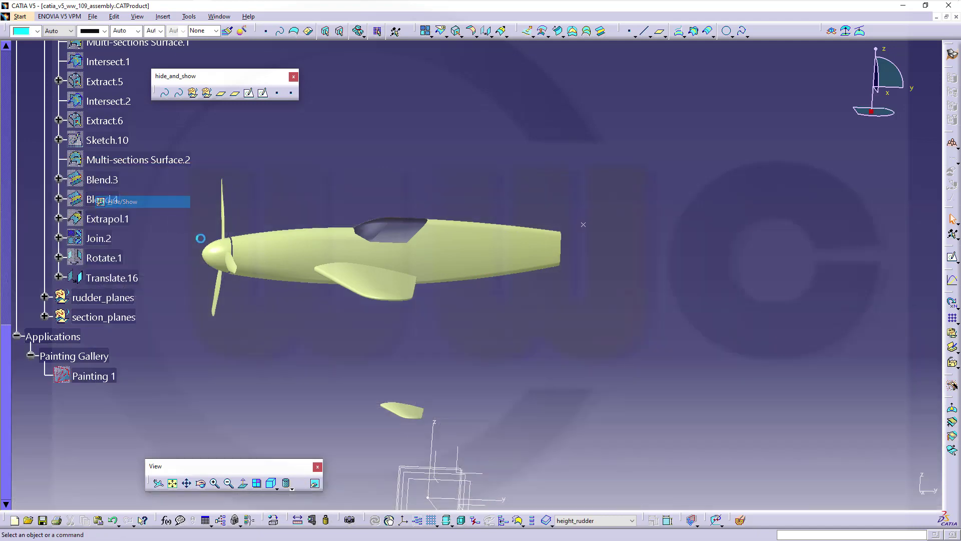
# Step: Switch the display style to Shading with Edges
pyautogui.click(292, 491)
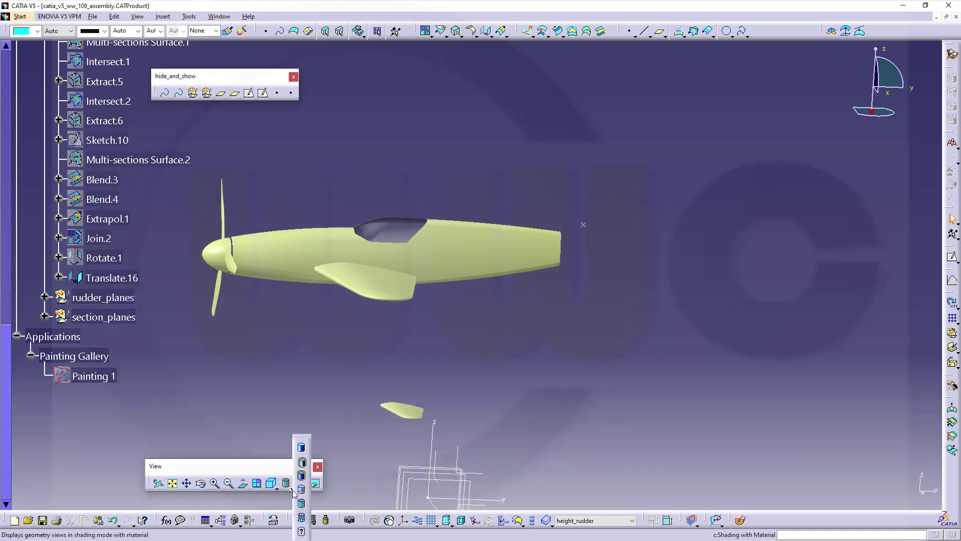
pyautogui.click(301, 462)
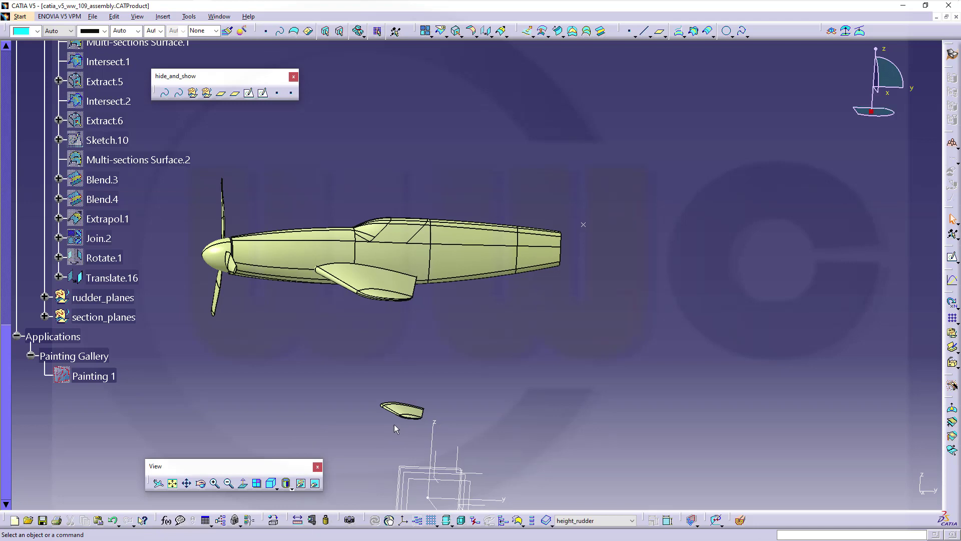
pyautogui.keyDown('ctrl'); pyautogui.moveTo(463, 408); pyautogui.dragTo(651, 76, button='middle'); pyautogui.keyUp('ctrl')
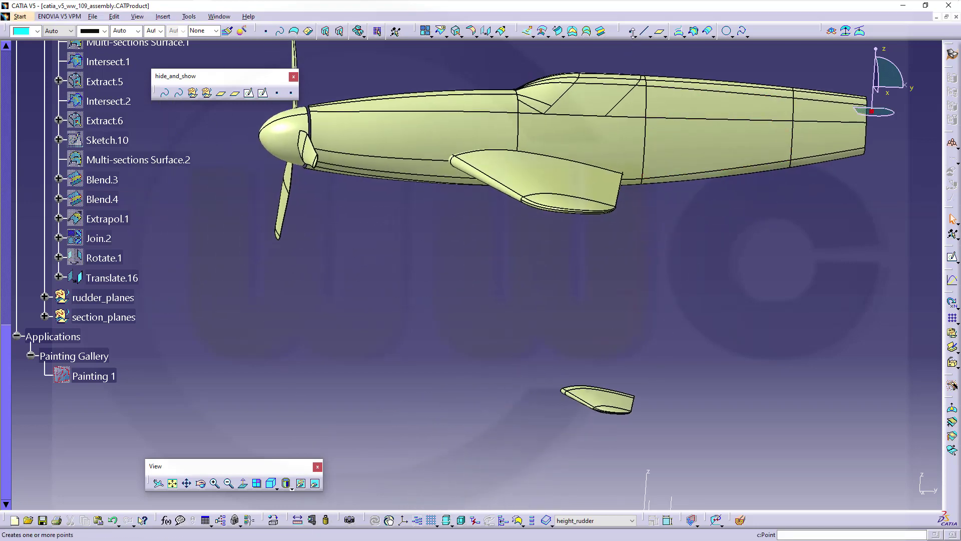
# Step: Open another on-plane Point Definition, then cancel it
pyautogui.click(629, 35)
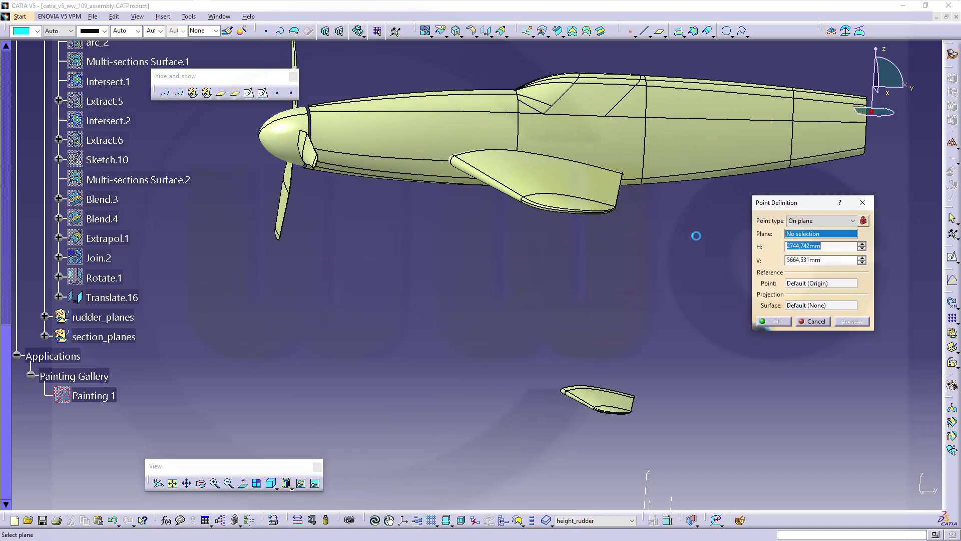
pyautogui.click(853, 222)
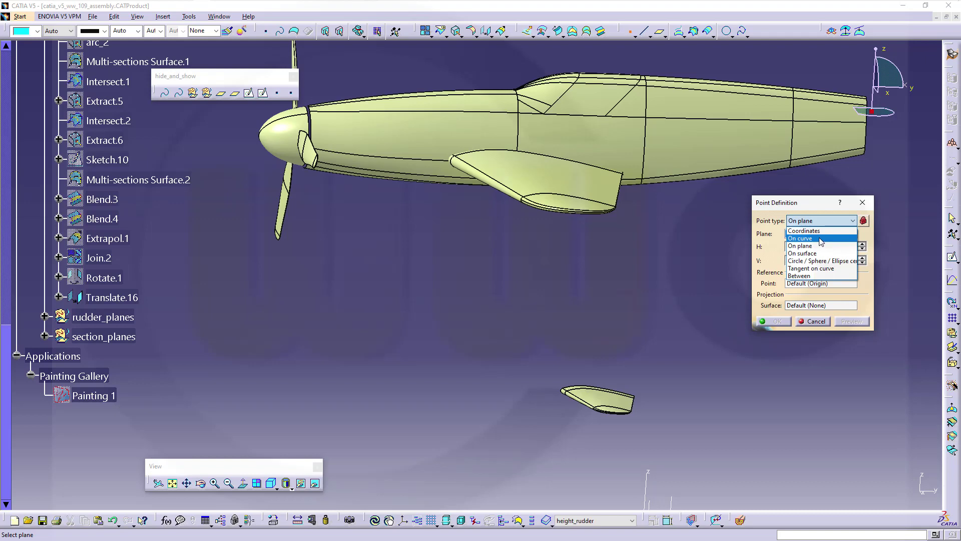
pyautogui.click(868, 207)
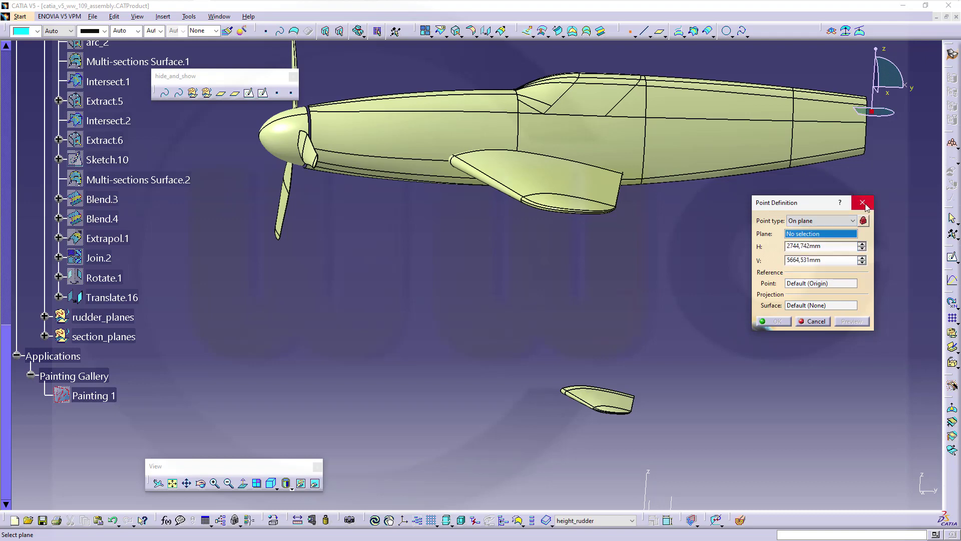
pyautogui.click(862, 203)
pyautogui.keyDown('ctrl'); pyautogui.moveTo(687, 215); pyautogui.dragTo(670, 224, button='middle'); pyautogui.keyUp('ctrl')
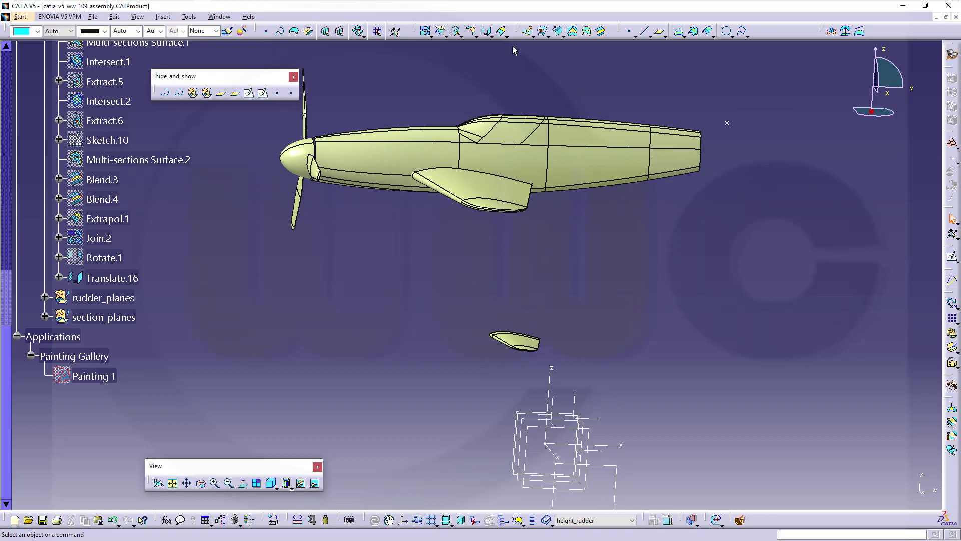
# Step: Set up a point-to-point translation of the rudder part Scaling.5
pyautogui.click(485, 31)
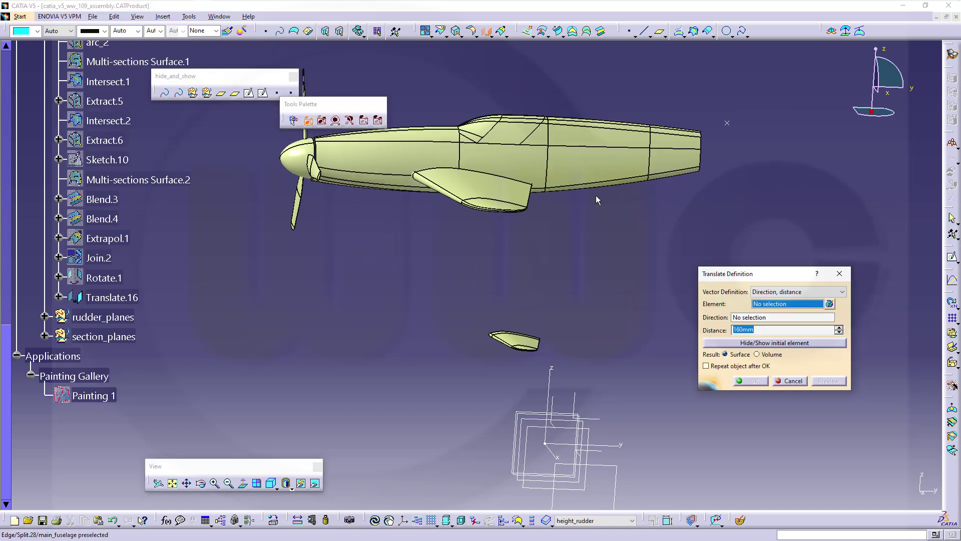
pyautogui.click(841, 292)
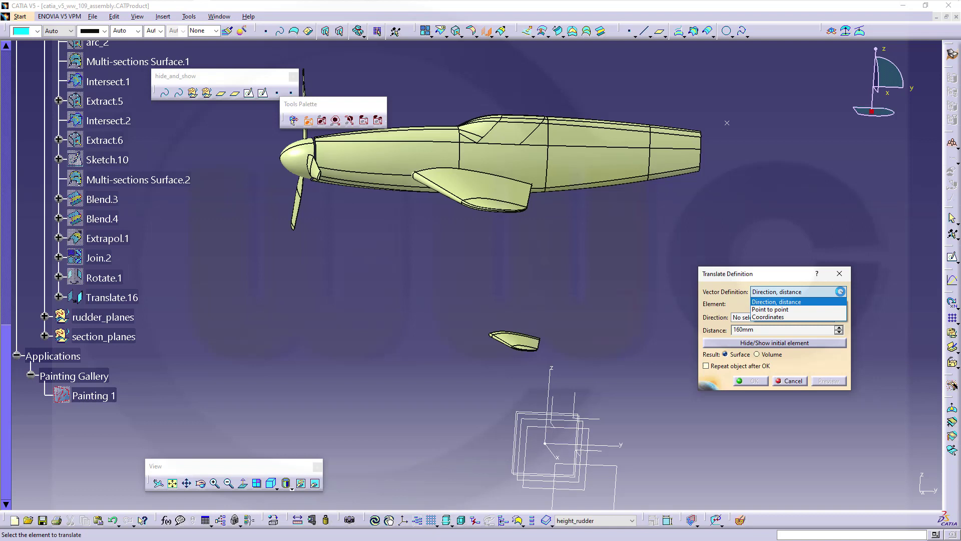
pyautogui.click(782, 309)
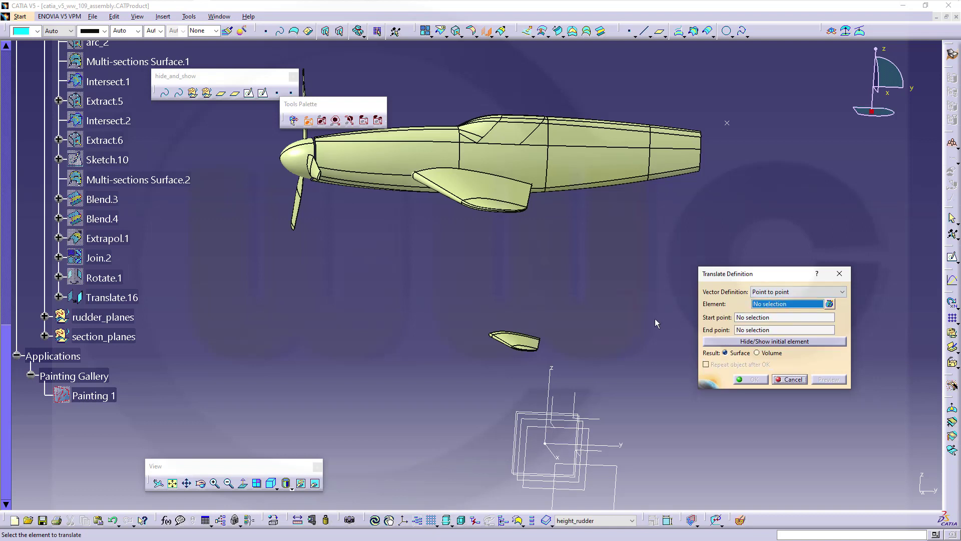
pyautogui.click(521, 343)
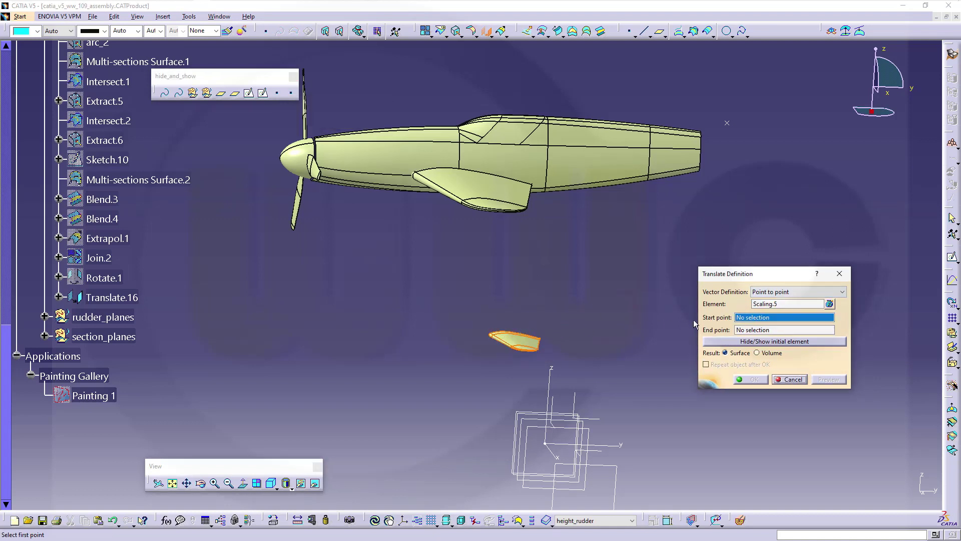
# Step: Translate Scaling.5 from its edge endpoint to Point.7, hiding the initial element
pyautogui.rightClick(749, 321)
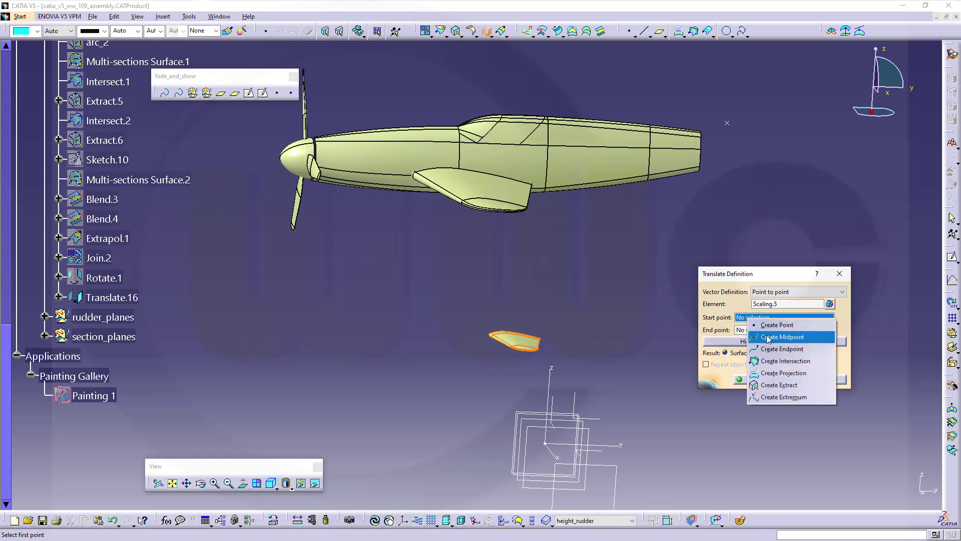
pyautogui.click(774, 349)
pyautogui.moveTo(591, 366)
pyautogui.mouseDown(button='middle')
pyautogui.moveTo(540, 372)
pyautogui.moveTo(581, 255)
pyautogui.moveTo(619, 279)
pyautogui.mouseUp(button='middle')
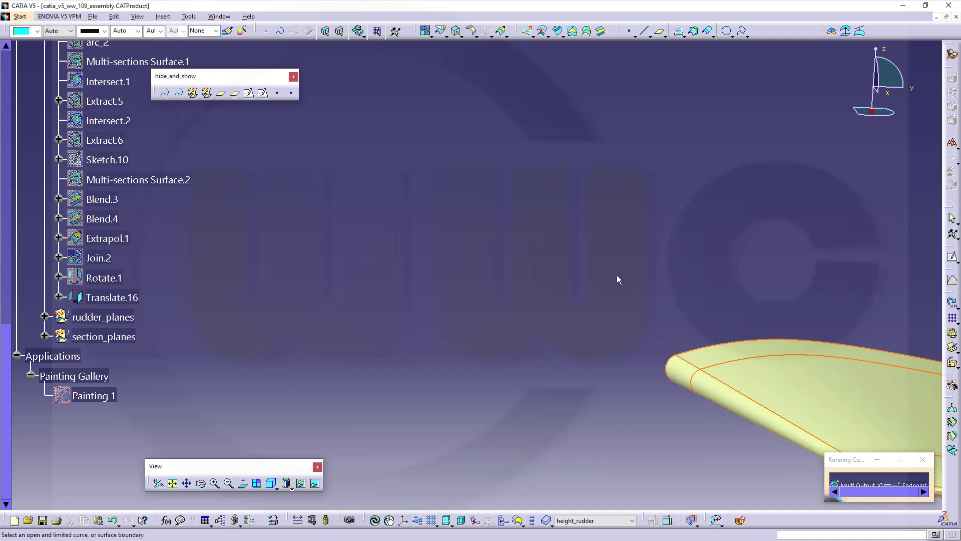
pyautogui.click(671, 351)
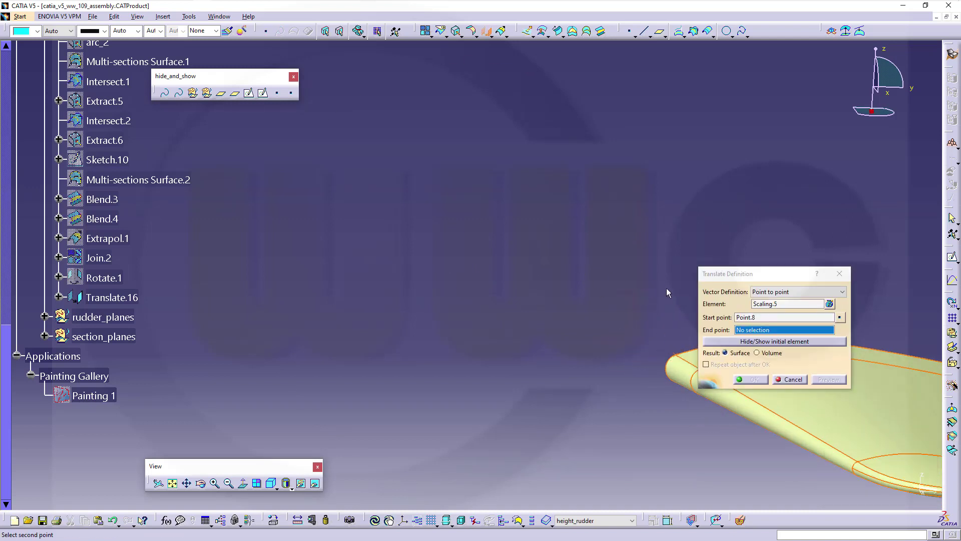
pyautogui.moveTo(620, 261)
pyautogui.mouseDown(button='middle')
pyautogui.moveTo(610, 424)
pyautogui.moveTo(630, 289)
pyautogui.mouseUp(button='middle')
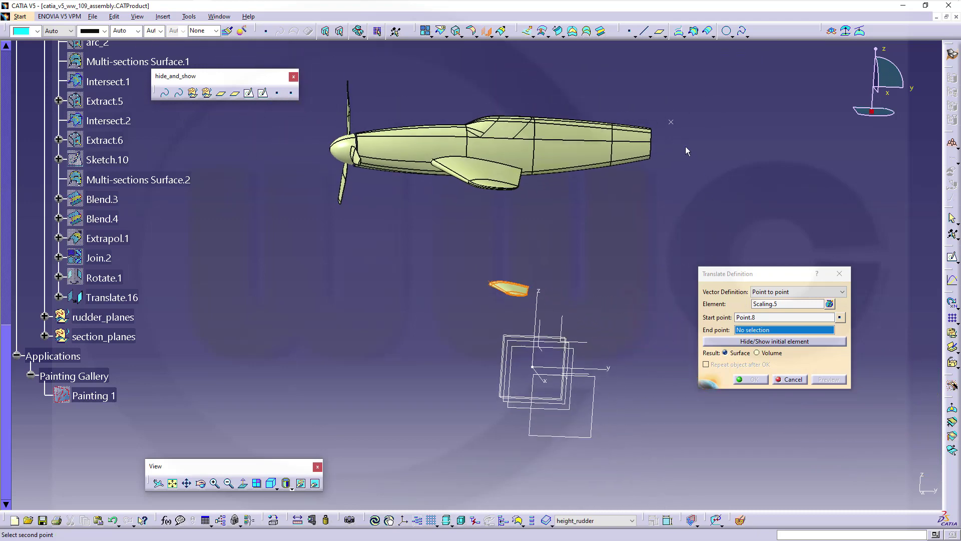
pyautogui.click(671, 123)
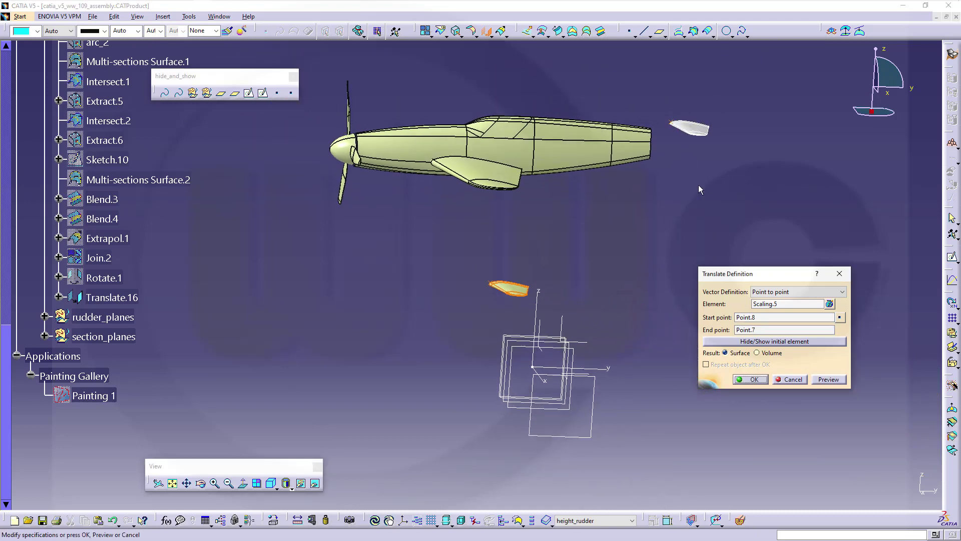
pyautogui.click(745, 342)
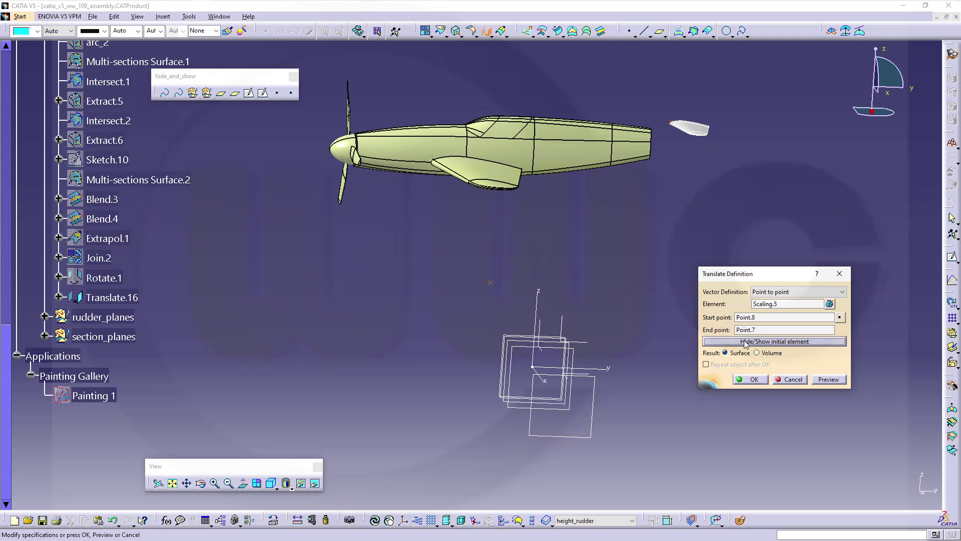
pyautogui.click(751, 380)
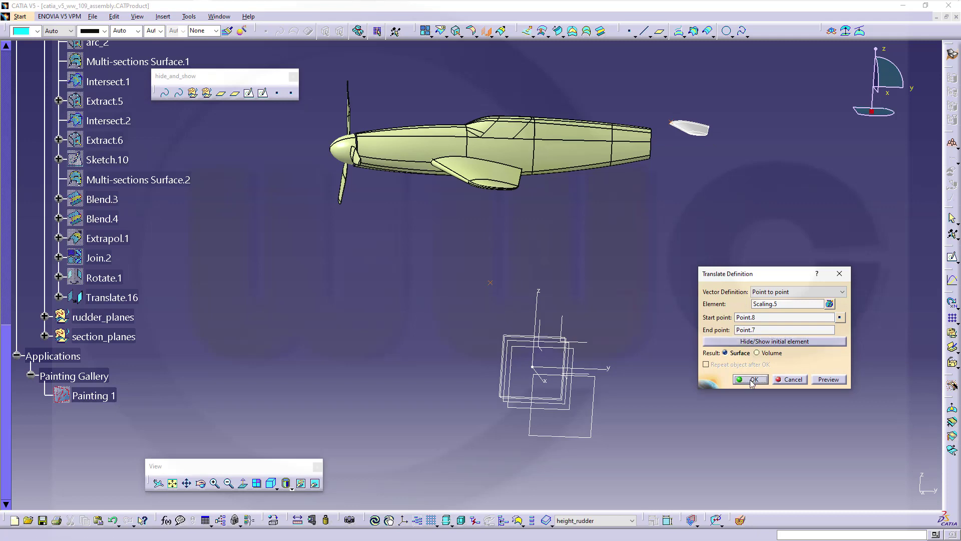
# Step: Show the Join.14 tail fin from the tail_rudder group
pyautogui.scroll(2, 221, 265)
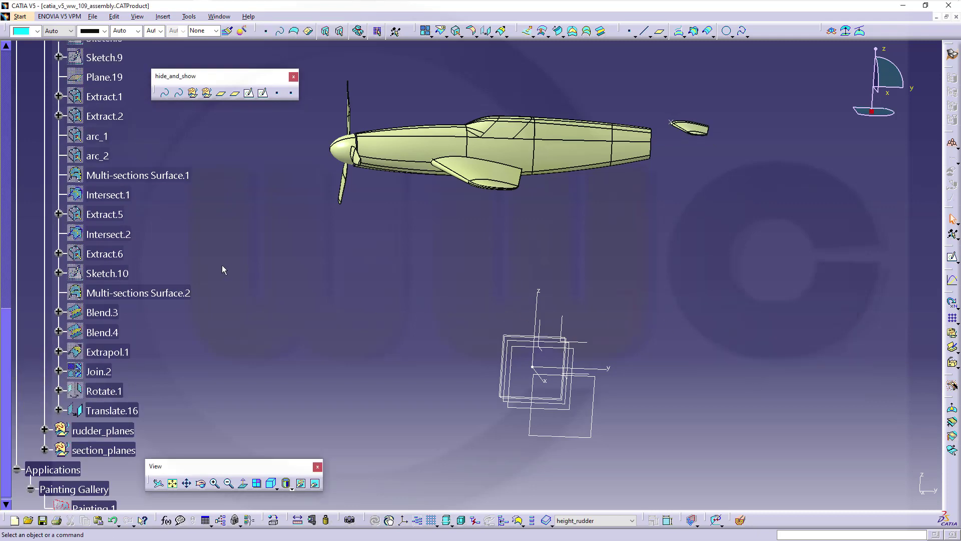
pyautogui.scroll(2, 221, 265)
pyautogui.scroll(1, 222, 265)
pyautogui.scroll(2, 218, 262)
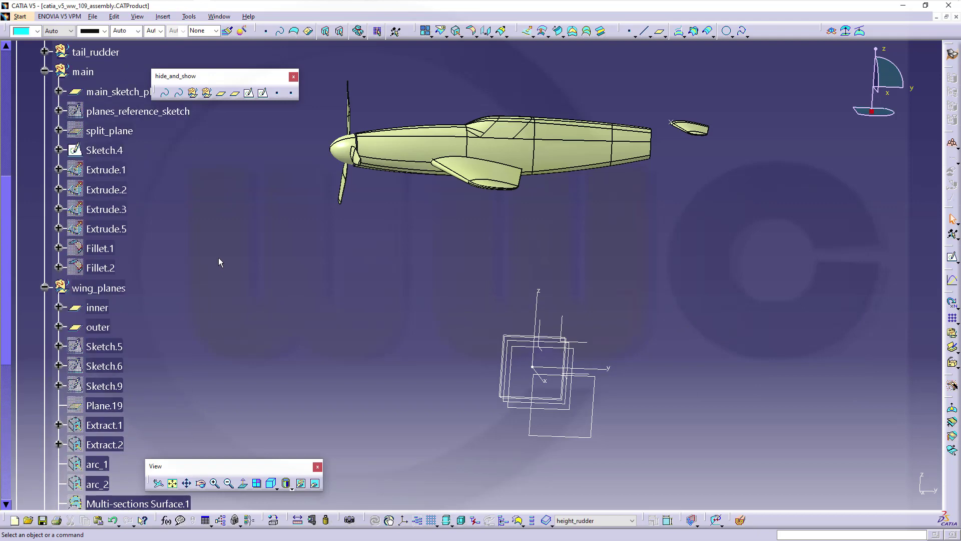
pyautogui.scroll(2, 218, 258)
pyautogui.click(45, 190)
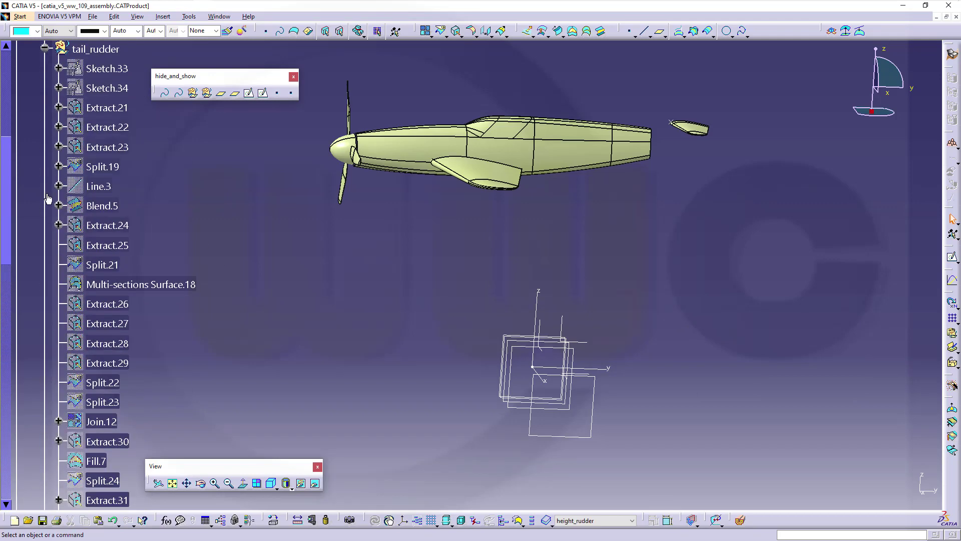
pyautogui.scroll(-4, 68, 233)
pyautogui.scroll(-1, 90, 280)
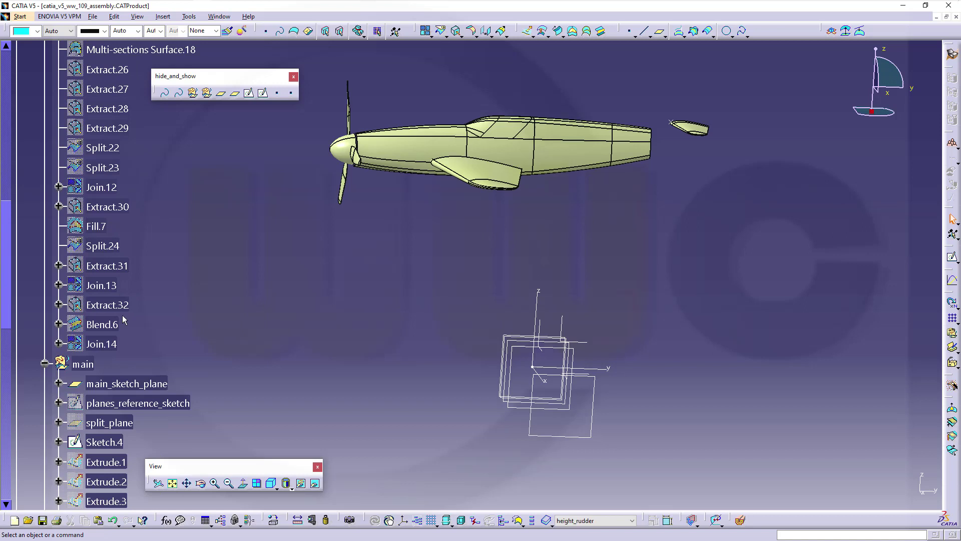
pyautogui.rightClick(101, 347)
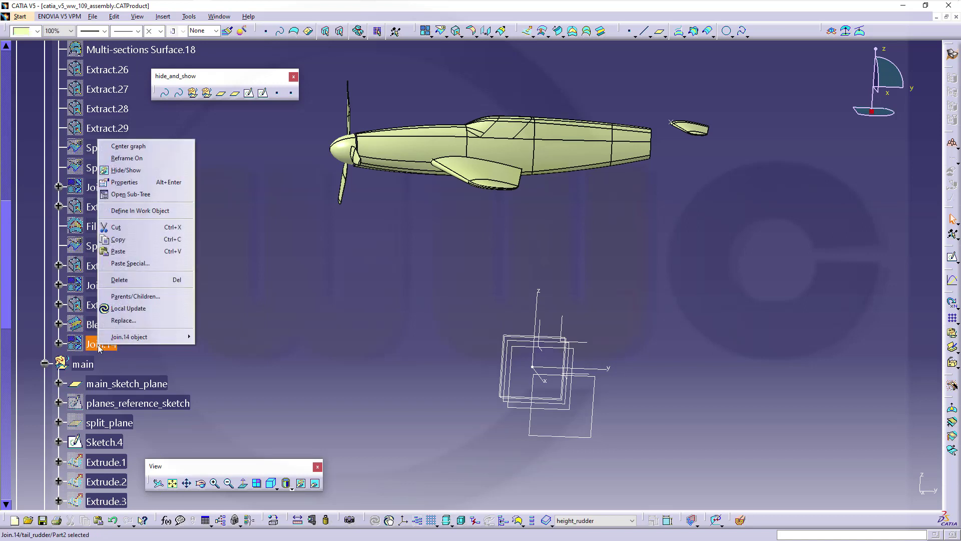
pyautogui.click(149, 171)
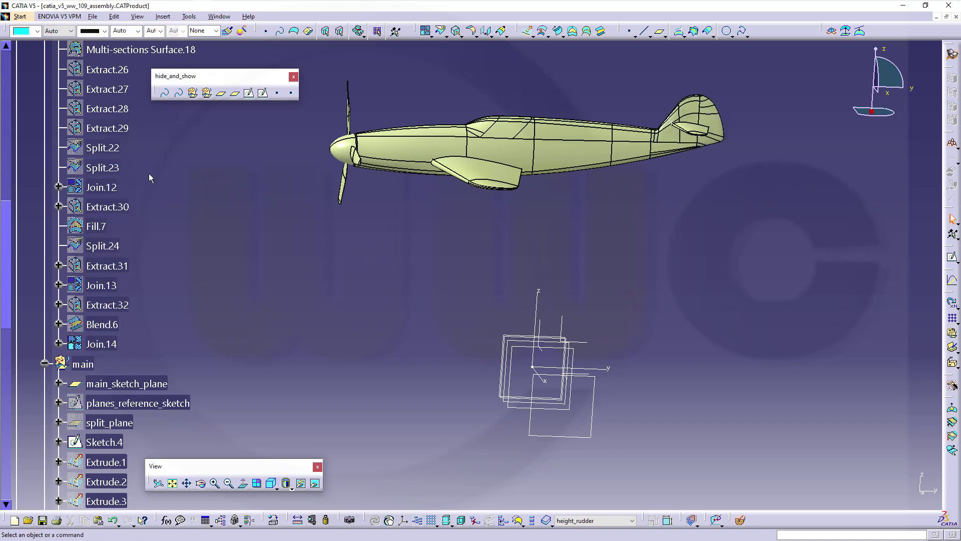
pyautogui.moveTo(459, 205)
pyautogui.mouseDown(button='middle')
pyautogui.moveTo(578, 306)
pyautogui.moveTo(732, 377)
pyautogui.moveTo(584, 343)
pyautogui.moveTo(575, 318)
pyautogui.mouseUp(button='middle')
# Step: Hide Point.7 and start a BiTangent shape fillet definition
pyautogui.scroll(4, 206, 284)
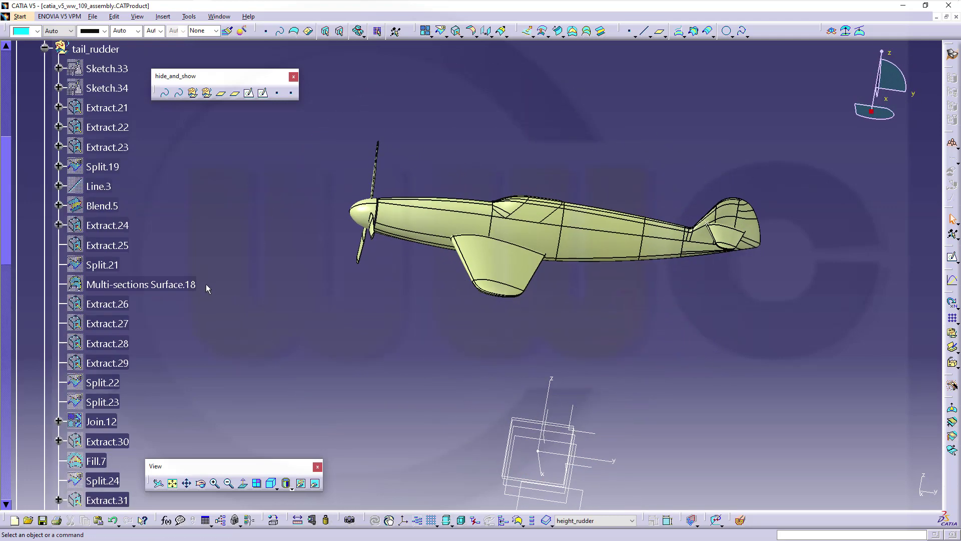
pyautogui.scroll(3, 206, 284)
pyautogui.rightClick(104, 159)
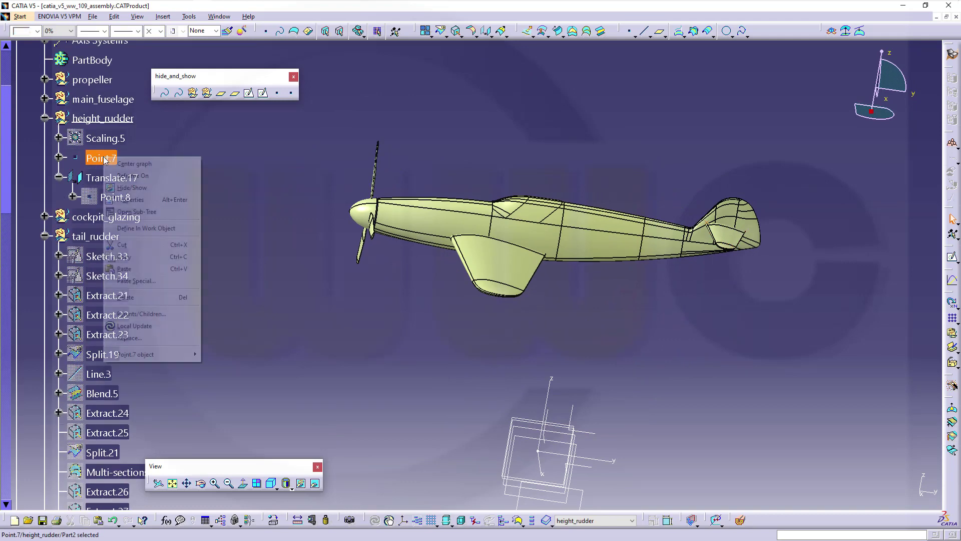
pyautogui.click(131, 187)
pyautogui.moveTo(479, 293)
pyautogui.mouseDown(button='middle')
pyautogui.moveTo(578, 335)
pyautogui.moveTo(779, 330)
pyautogui.moveTo(525, 268)
pyautogui.moveTo(418, 127)
pyautogui.mouseUp(button='middle')
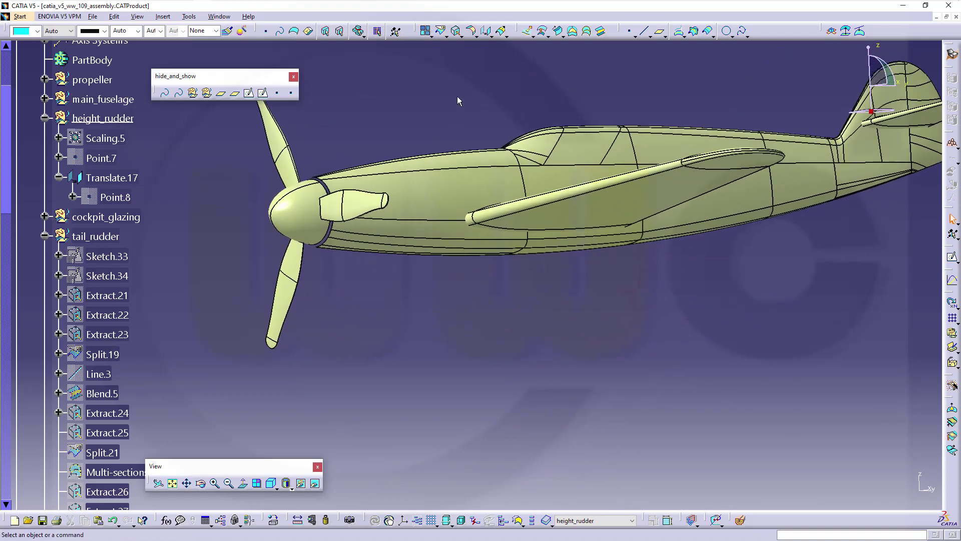
pyautogui.moveTo(560, 390); pyautogui.dragTo(418, 292, button='middle')
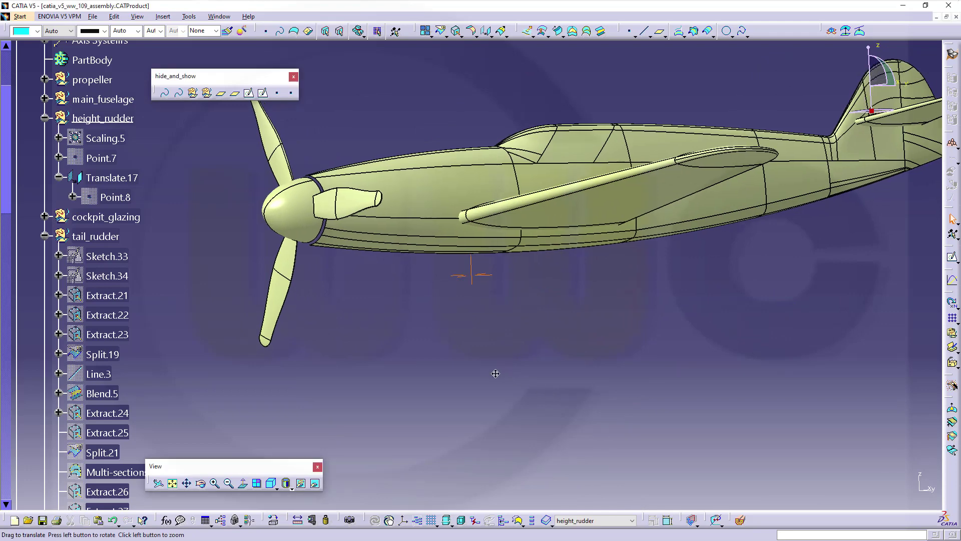
pyautogui.click(471, 31)
pyautogui.moveTo(514, 305)
pyautogui.mouseDown(button='middle')
pyautogui.moveTo(322, 245)
pyautogui.moveTo(350, 225)
pyautogui.mouseUp(button='middle')
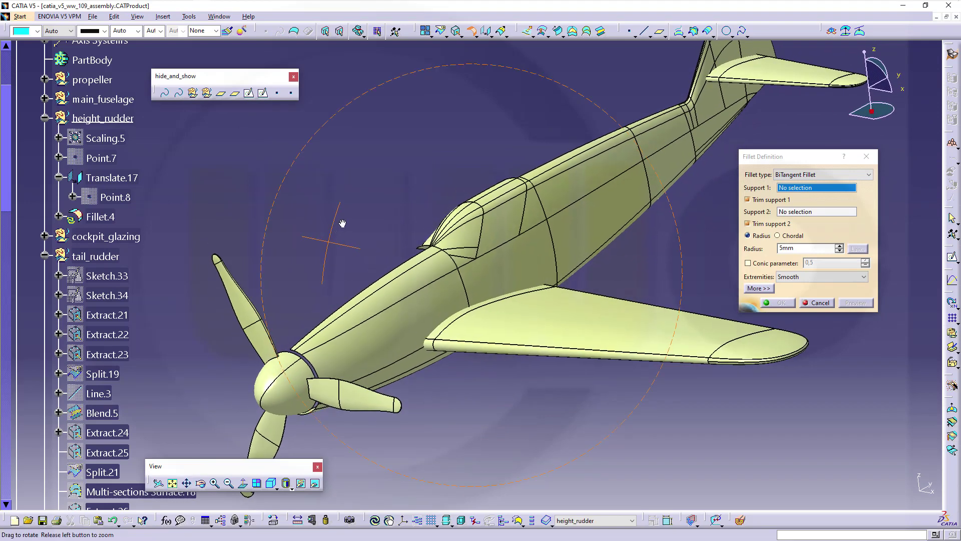
# Step: Select wing Translate.16 and fuselage Split.28 as fillet supports and preview
pyautogui.click(381, 301)
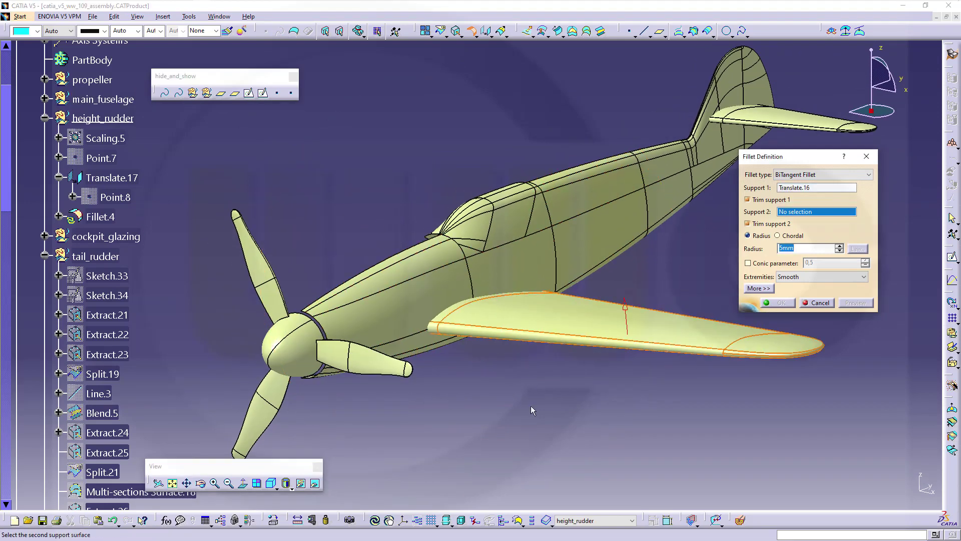
pyautogui.moveTo(506, 404); pyautogui.dragTo(545, 374, button='middle')
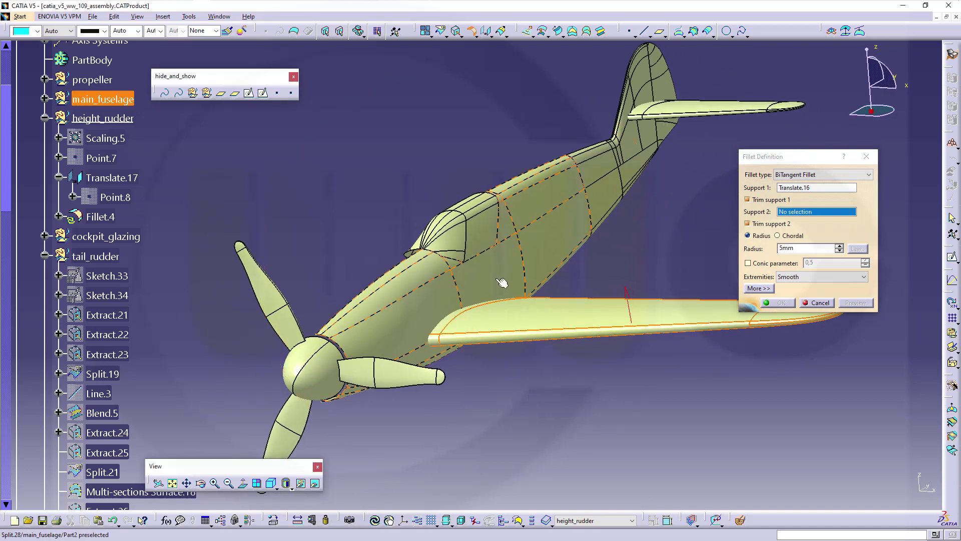
pyautogui.click(501, 283)
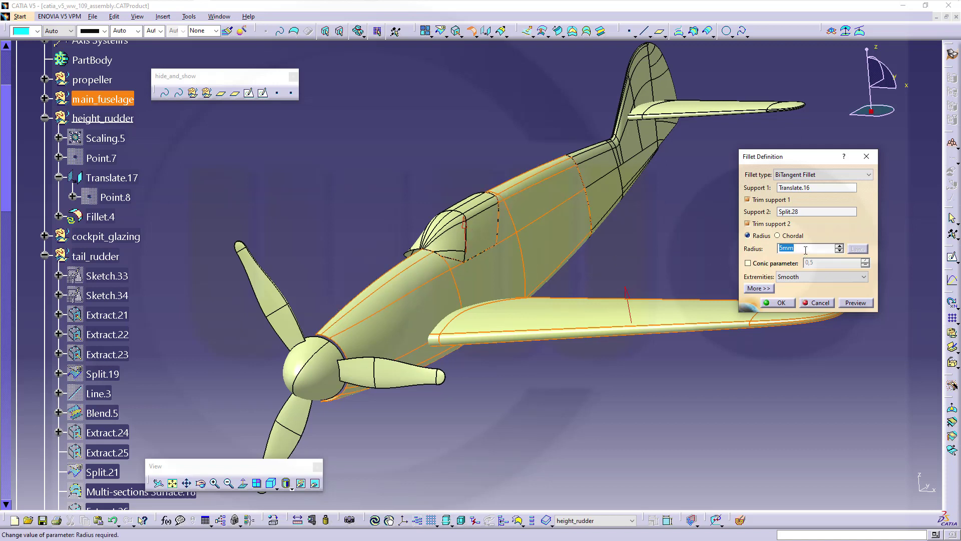
pyautogui.click(854, 303)
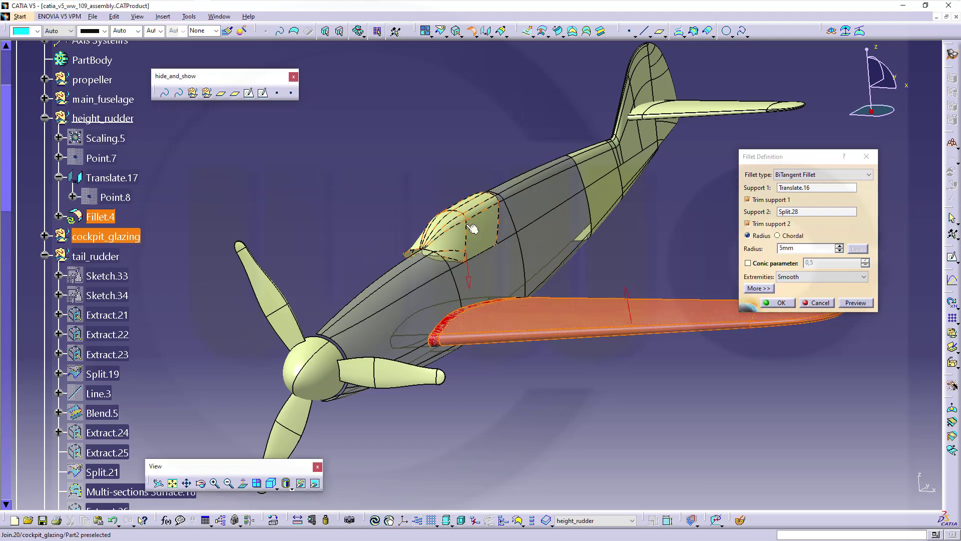
pyautogui.click(857, 302)
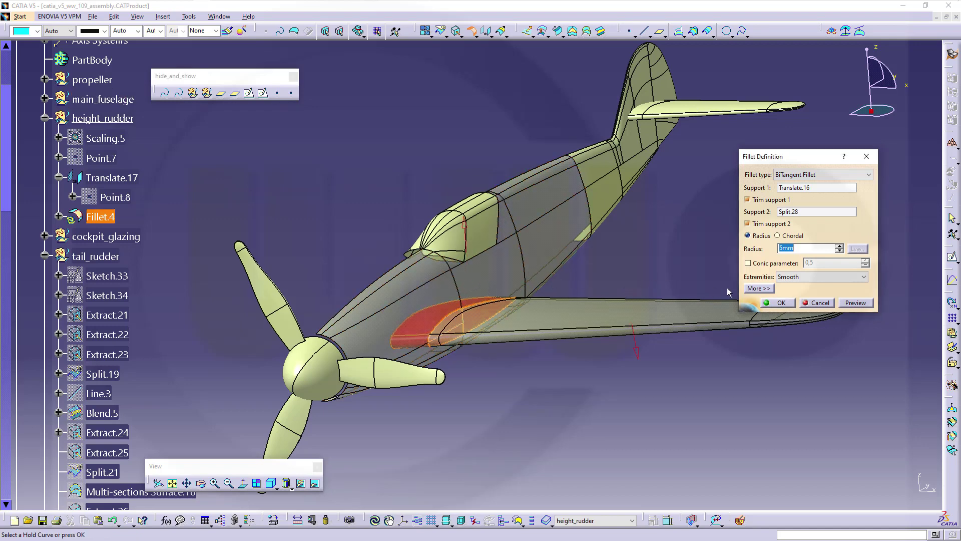
# Step: Try 40mm and 50mm radii, then create Fillet.4 at 60mm
pyautogui.click(858, 303)
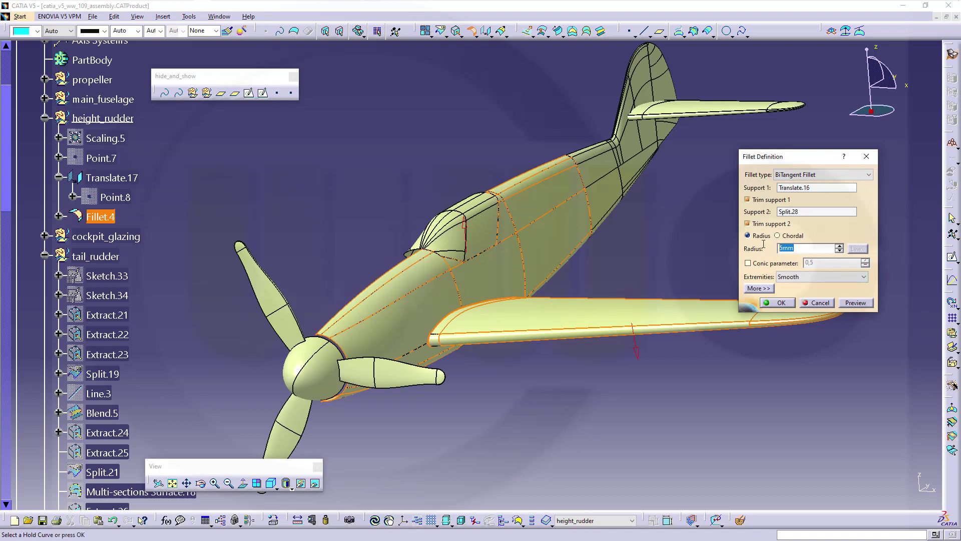
pyautogui.write('40')
pyautogui.click(858, 303)
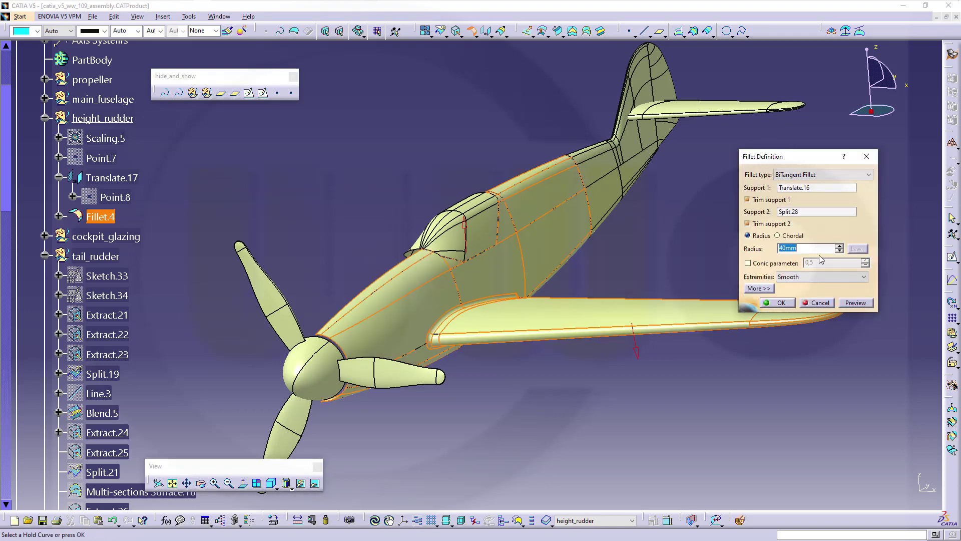
pyautogui.write('50')
pyautogui.click(854, 307)
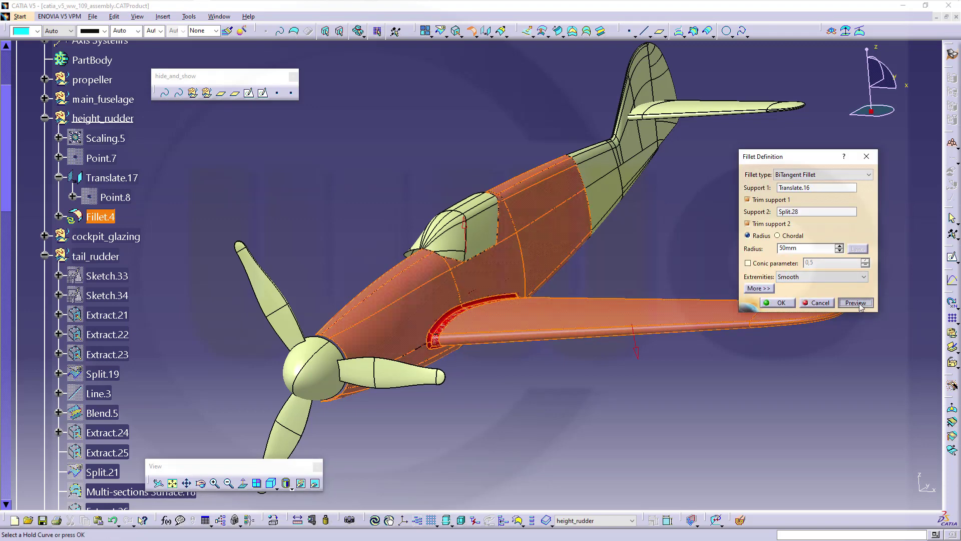
pyautogui.moveTo(612, 376); pyautogui.dragTo(554, 339, button='middle')
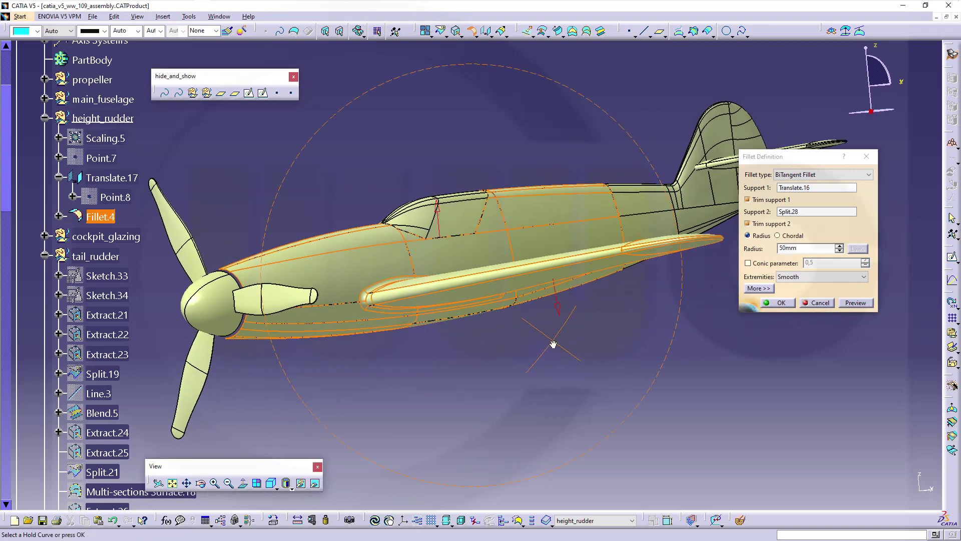
pyautogui.doubleClick(809, 250)
pyautogui.write('60')
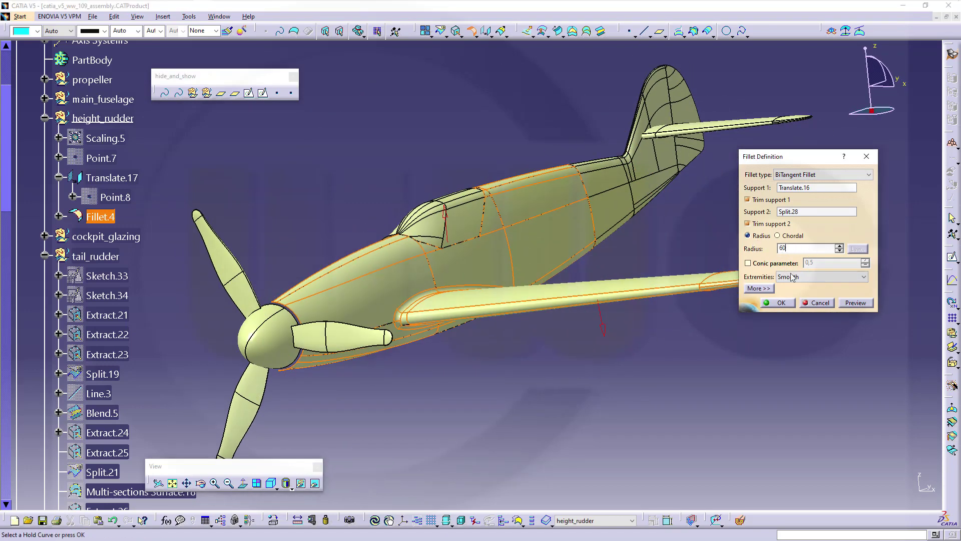
pyautogui.click(859, 304)
pyautogui.moveTo(719, 357)
pyautogui.mouseDown(button='middle')
pyautogui.moveTo(559, 423)
pyautogui.moveTo(756, 340)
pyautogui.mouseUp(button='middle')
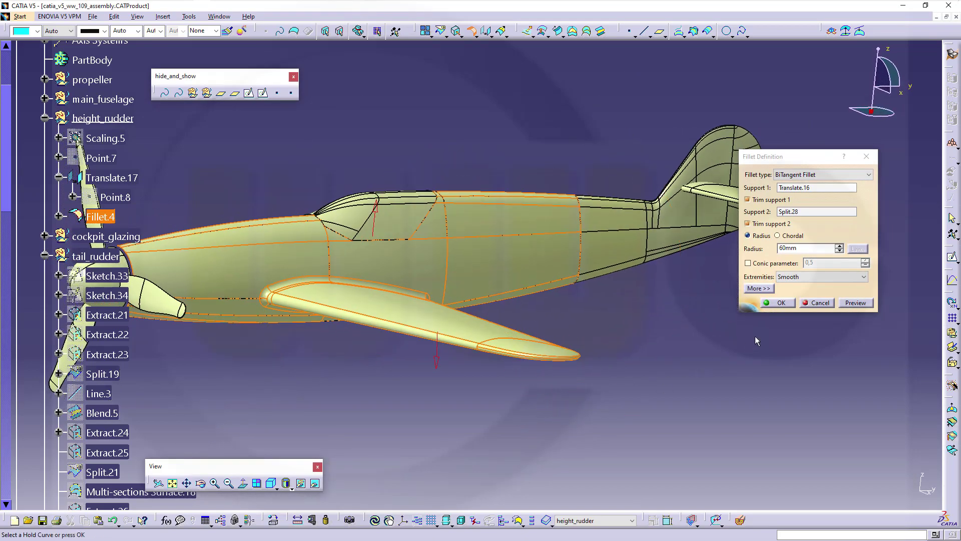
pyautogui.click(781, 303)
pyautogui.moveTo(693, 296)
pyautogui.mouseDown(button='middle')
pyautogui.moveTo(638, 368)
pyautogui.moveTo(660, 422)
pyautogui.moveTo(719, 409)
pyautogui.moveTo(618, 262)
pyautogui.moveTo(572, 240)
pyautogui.moveTo(590, 215)
pyautogui.moveTo(572, 209)
pyautogui.mouseUp(button='middle')
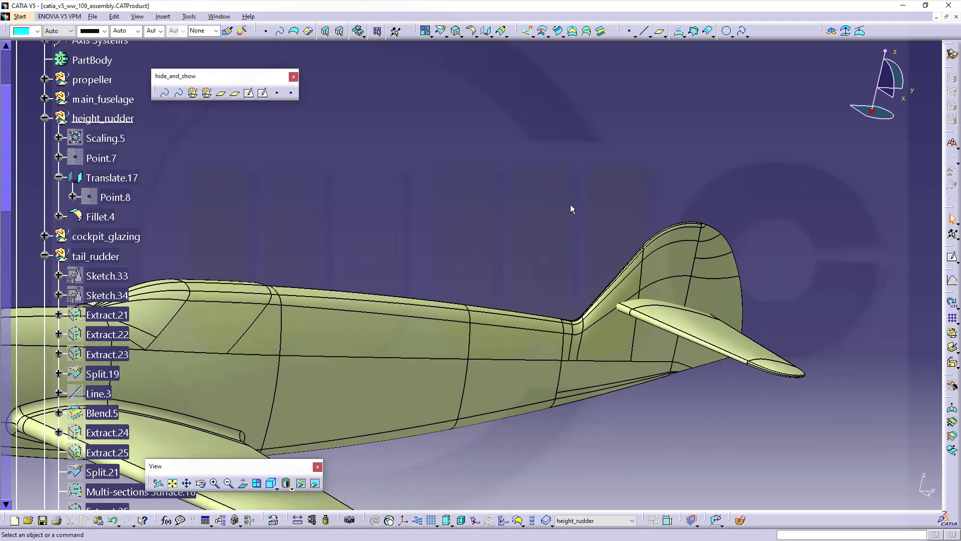
# Step: Start a new fillet with tailplane Translate.17 and fin Join.14 as supports
pyautogui.click(473, 32)
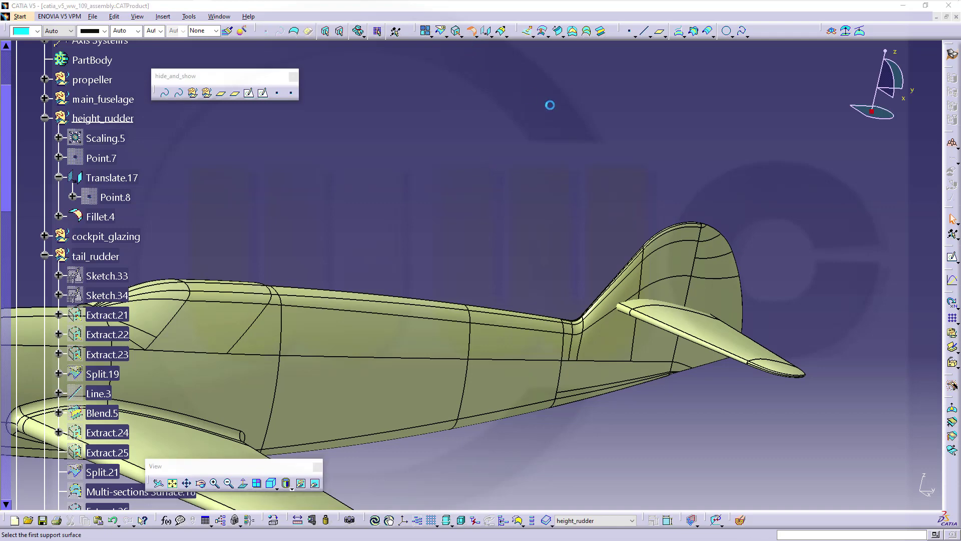
pyautogui.click(698, 328)
pyautogui.moveTo(548, 197)
pyautogui.mouseDown(button='middle')
pyautogui.moveTo(571, 236)
pyautogui.moveTo(554, 242)
pyautogui.moveTo(536, 206)
pyautogui.mouseUp(button='middle')
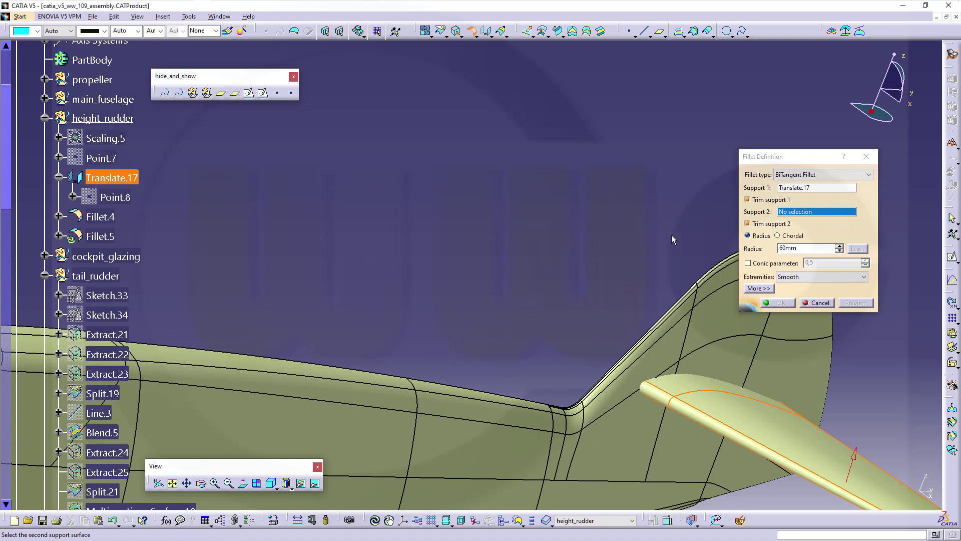
pyautogui.click(718, 345)
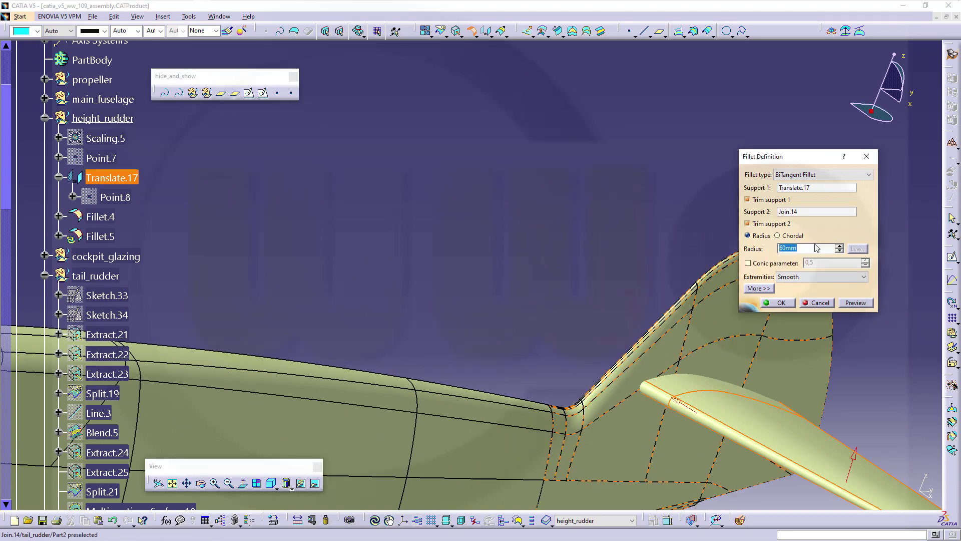
# Step: Set a 10mm radius, clear the warnings, and create Fillet.5
pyautogui.click(814, 247)
pyautogui.write('10')
pyautogui.click(857, 303)
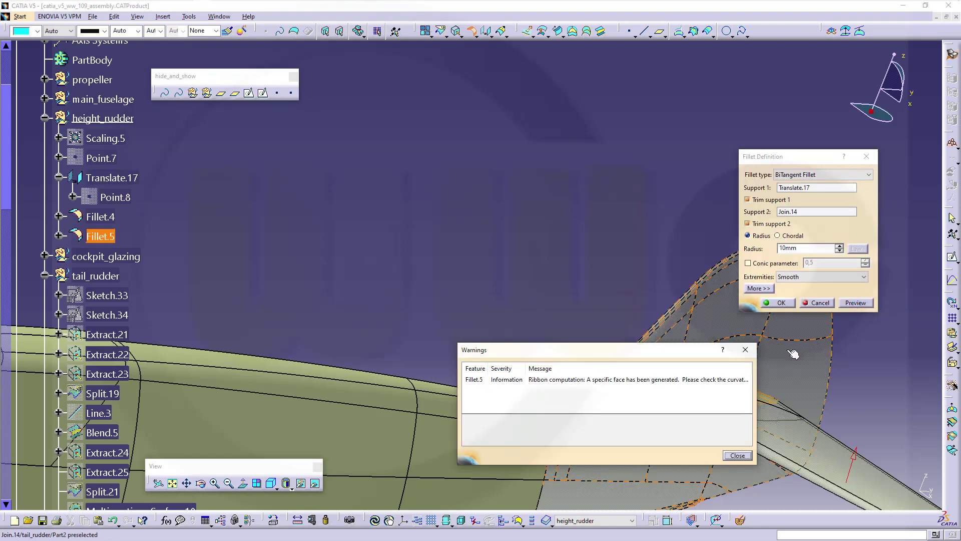
pyautogui.click(738, 455)
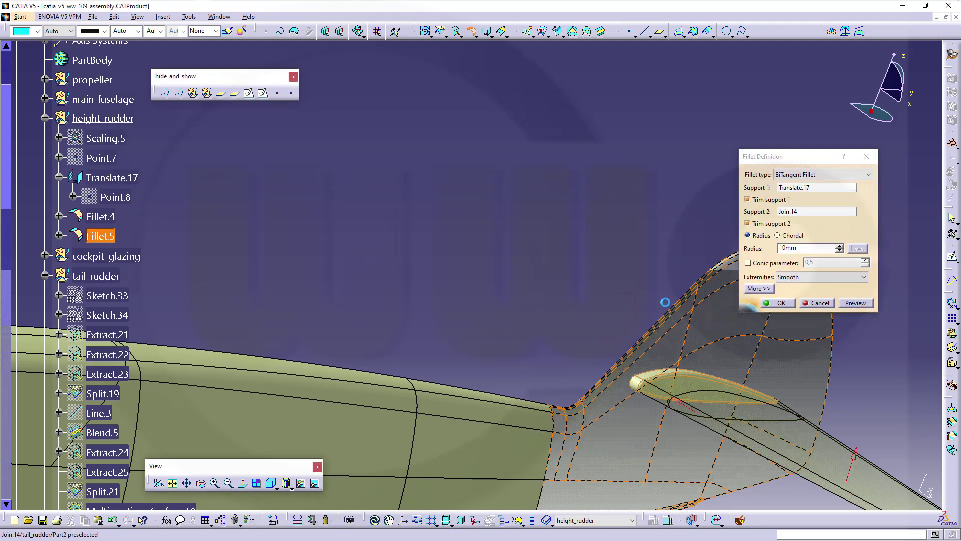
pyautogui.moveTo(601, 260)
pyautogui.mouseDown(button='middle')
pyautogui.moveTo(553, 188)
pyautogui.moveTo(684, 326)
pyautogui.mouseUp(button='middle')
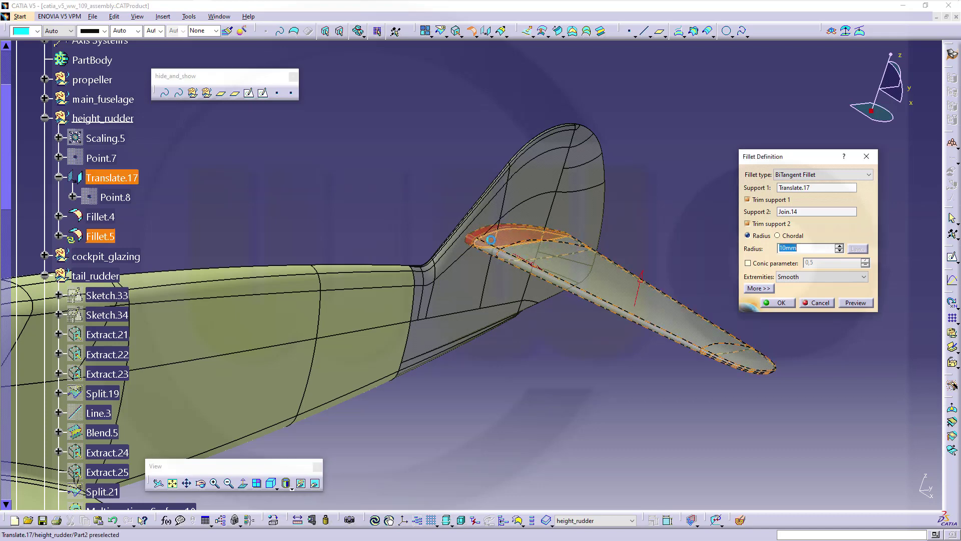
pyautogui.click(856, 302)
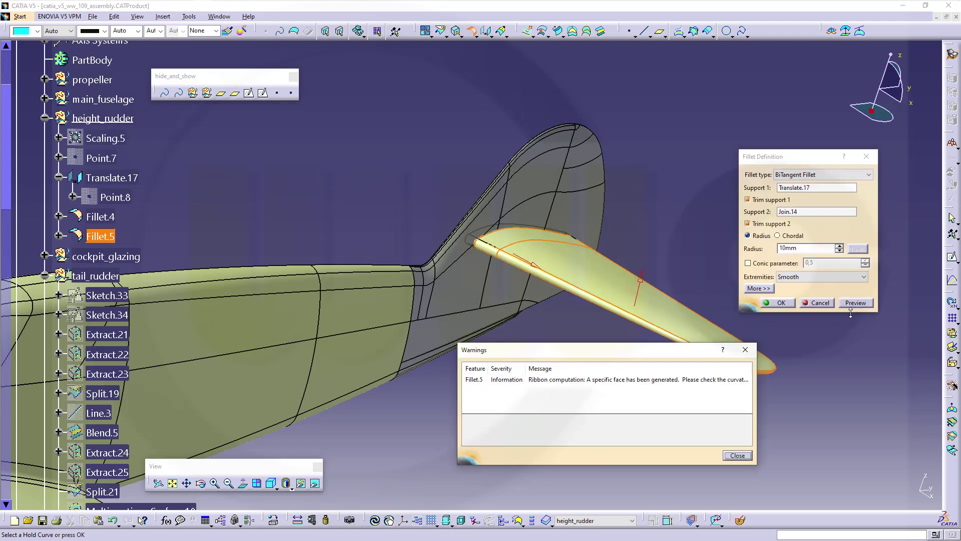
pyautogui.click(737, 455)
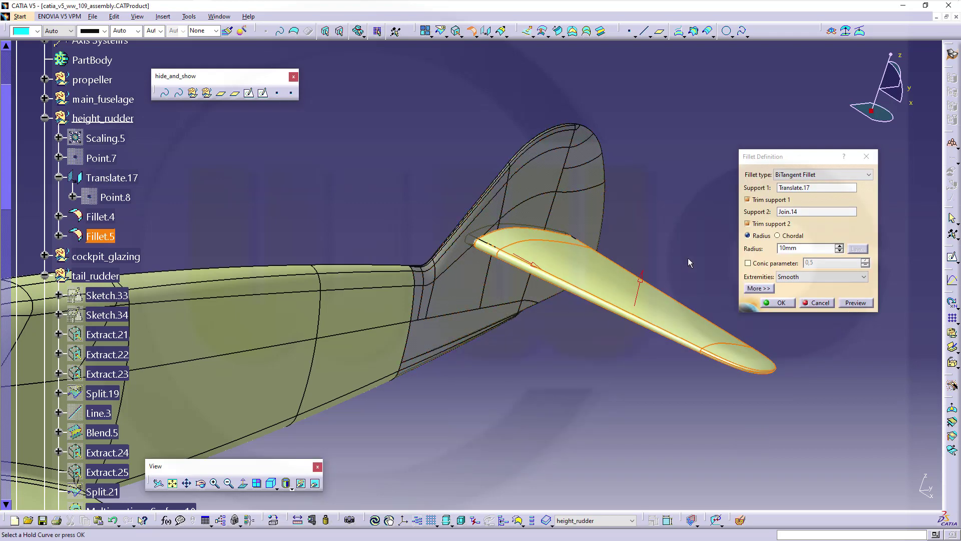
pyautogui.click(857, 303)
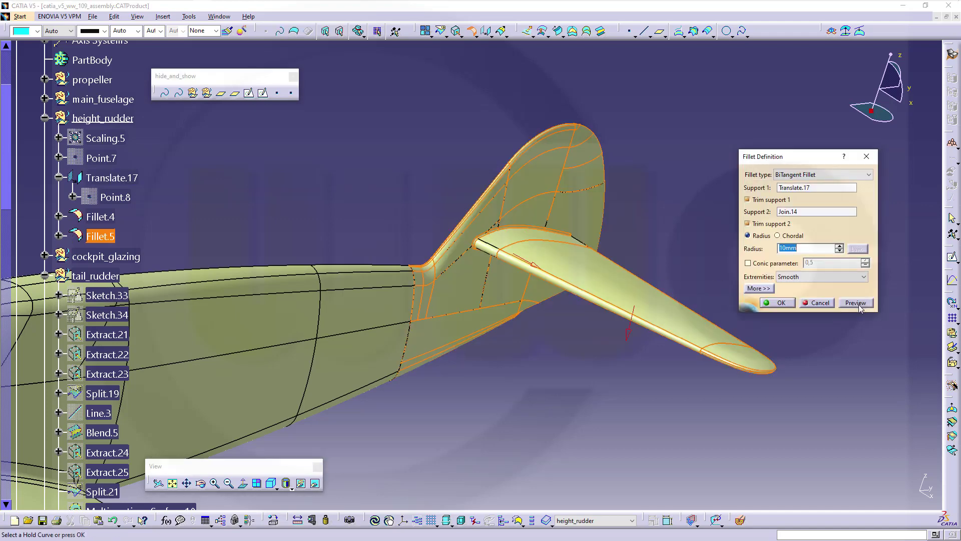
pyautogui.moveTo(761, 333)
pyautogui.mouseDown(button='middle')
pyautogui.moveTo(561, 318)
pyautogui.moveTo(504, 260)
pyautogui.mouseUp(button='middle')
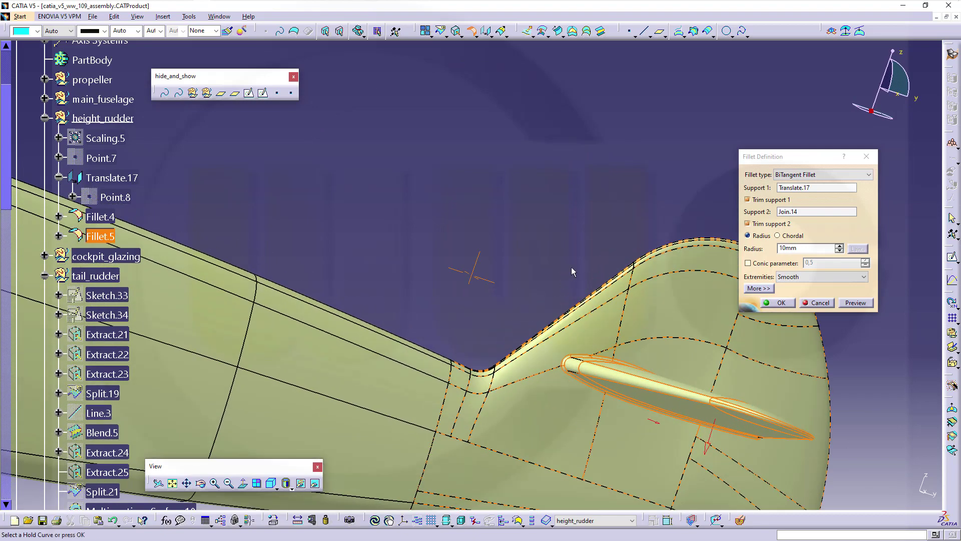
pyautogui.moveTo(822, 249); pyautogui.dragTo(775, 247)
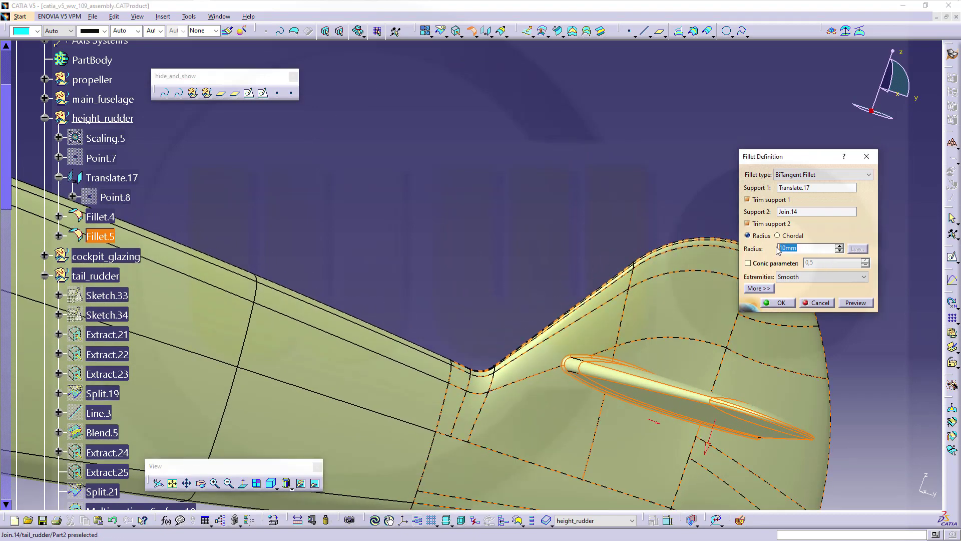
pyautogui.write('20')
pyautogui.press('Return')
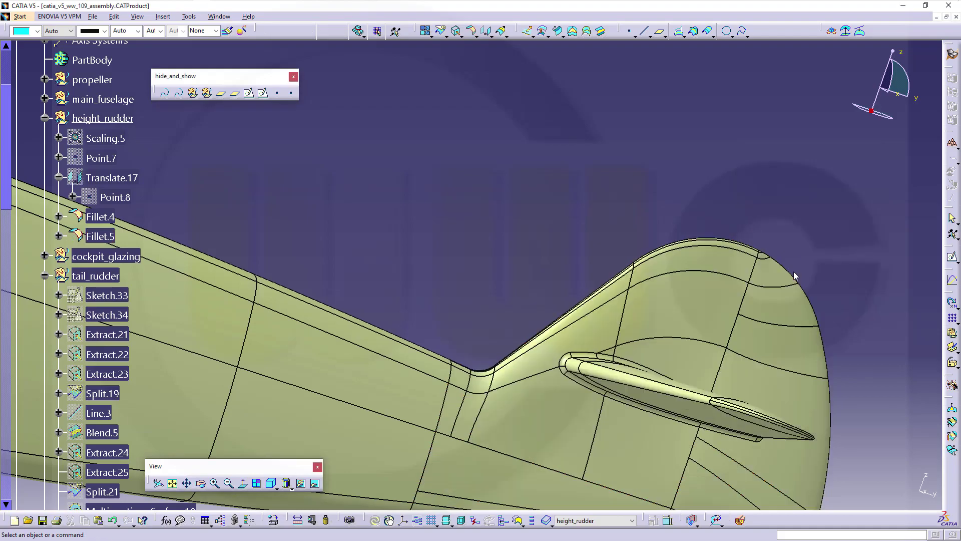
# Step: Join wing fillet Fillet.4, fuselage splits Split.17 and Split.18, and tail fillet Fillet.5 into Join.25
pyautogui.moveTo(767, 337)
pyautogui.mouseDown(button='middle')
pyautogui.moveTo(613, 335)
pyautogui.moveTo(590, 386)
pyautogui.moveTo(689, 400)
pyautogui.moveTo(540, 354)
pyautogui.moveTo(539, 287)
pyautogui.moveTo(496, 222)
pyautogui.moveTo(495, 200)
pyautogui.mouseUp(button='middle')
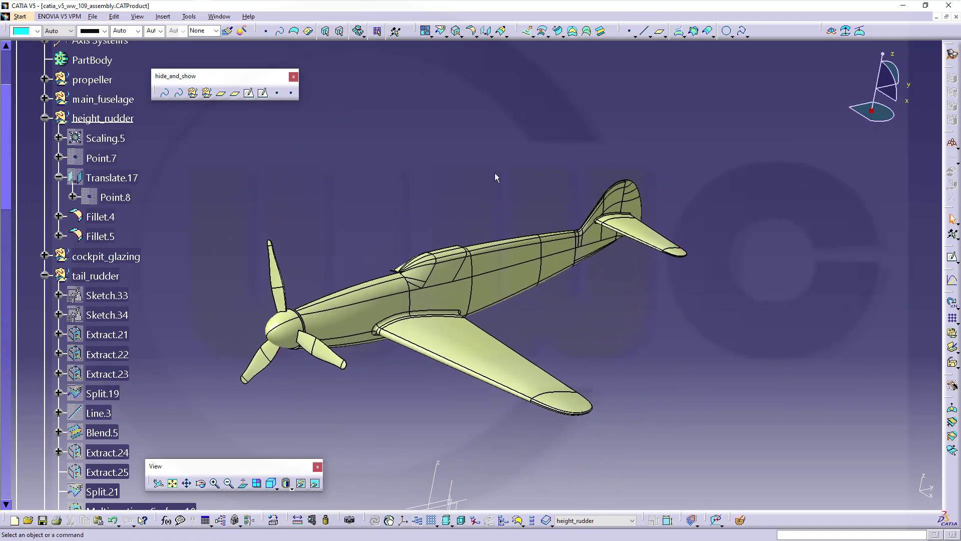
pyautogui.click(427, 33)
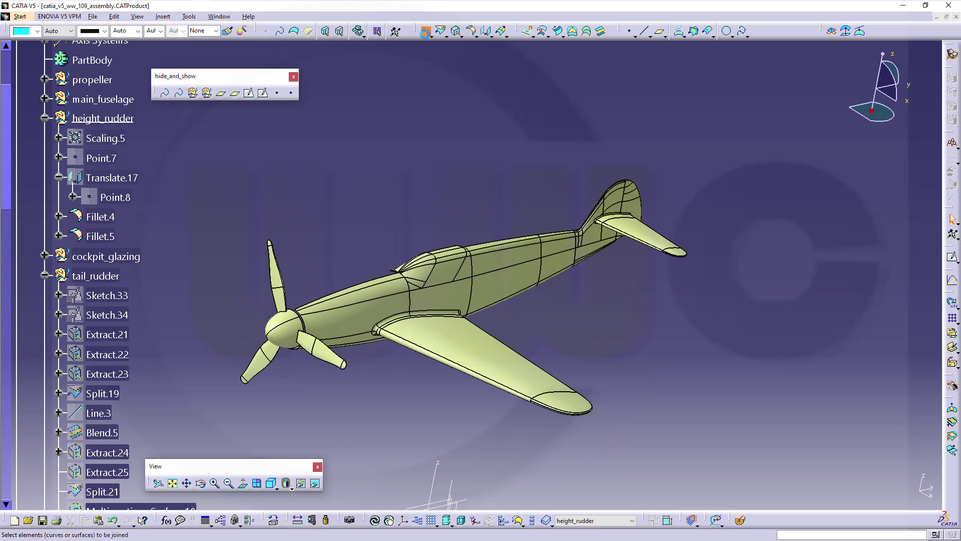
pyautogui.click(461, 345)
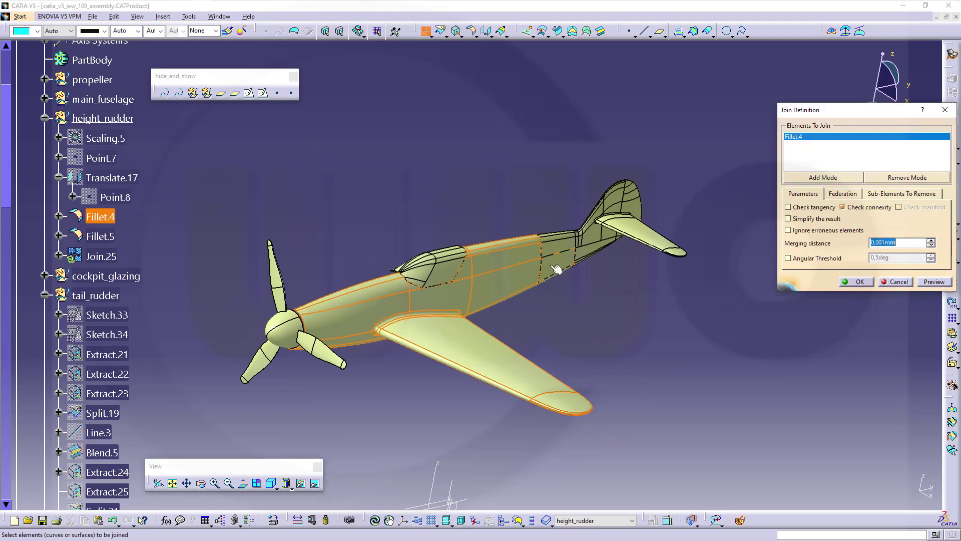
pyautogui.click(536, 273)
pyautogui.click(568, 245)
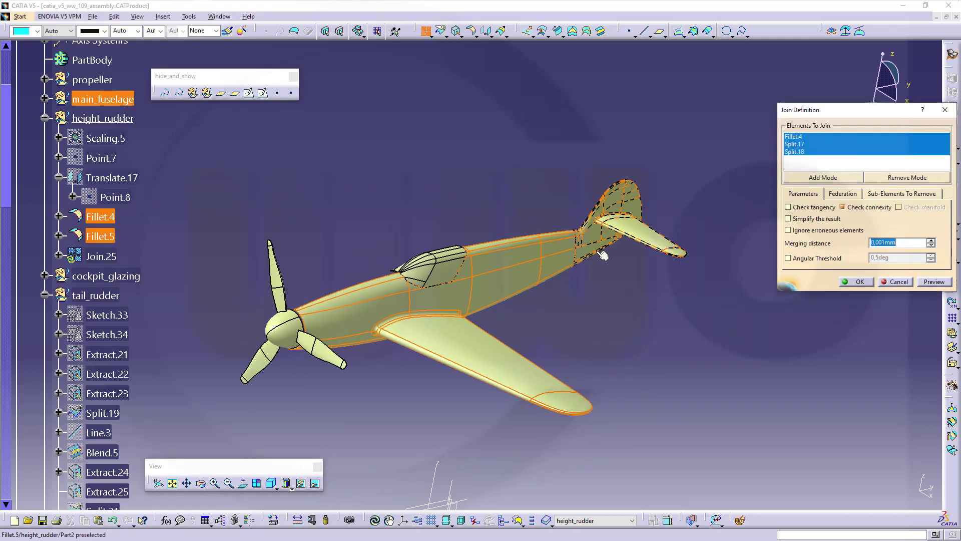
pyautogui.click(607, 250)
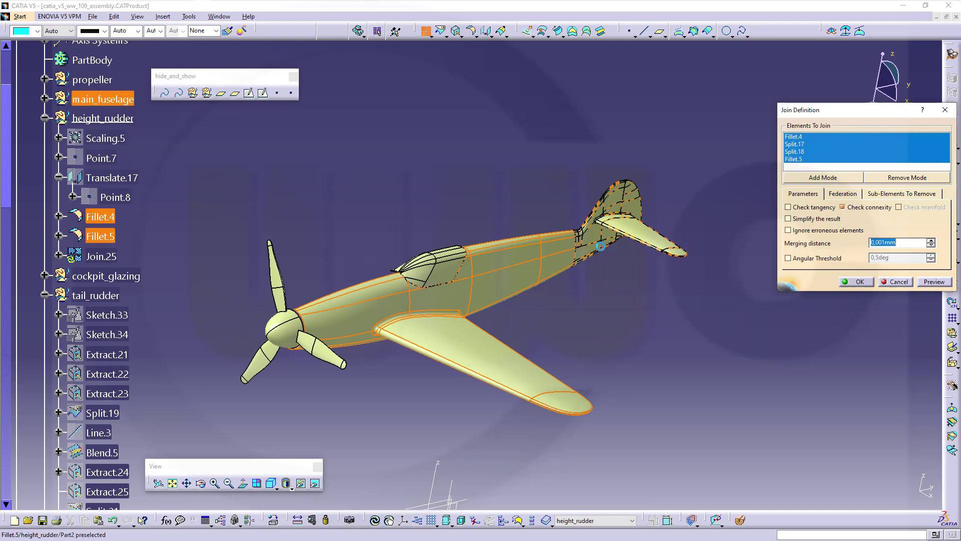
pyautogui.click(856, 282)
pyautogui.moveTo(766, 287)
pyautogui.mouseDown(button='middle')
pyautogui.moveTo(658, 296)
pyautogui.moveTo(650, 313)
pyautogui.mouseUp(button='middle')
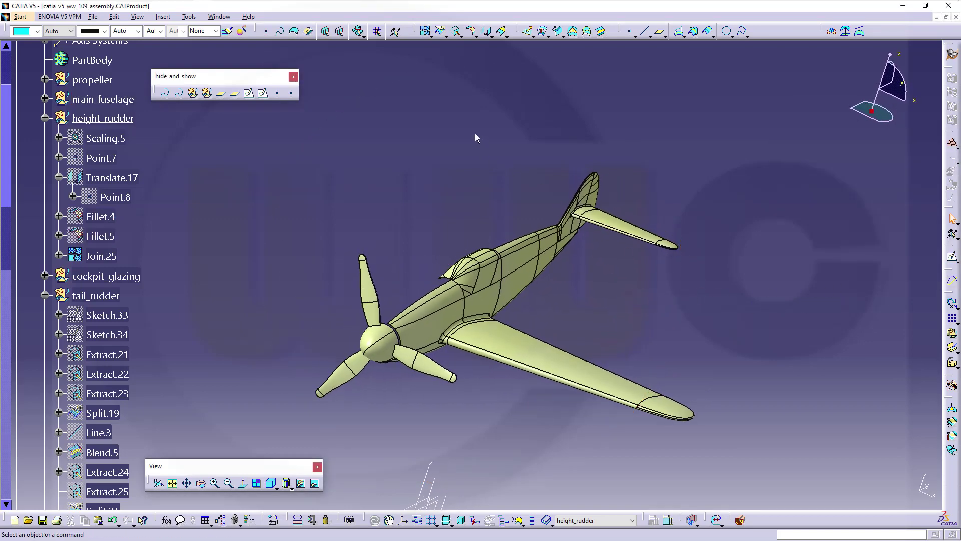
# Step: Mirror Join.25 across main_sketch_plane with a Symmetry transformation, creating Symmetry.5
pyautogui.click(491, 35)
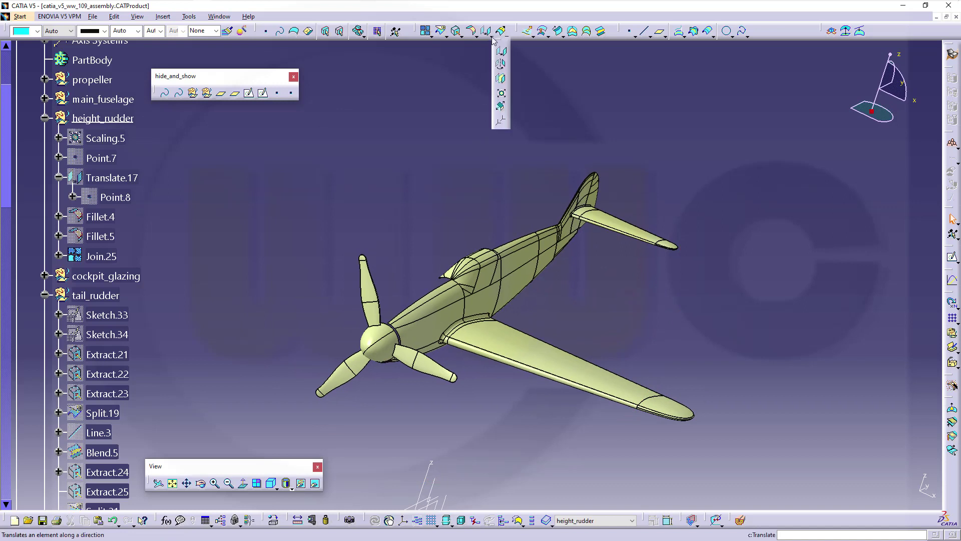
pyautogui.click(502, 79)
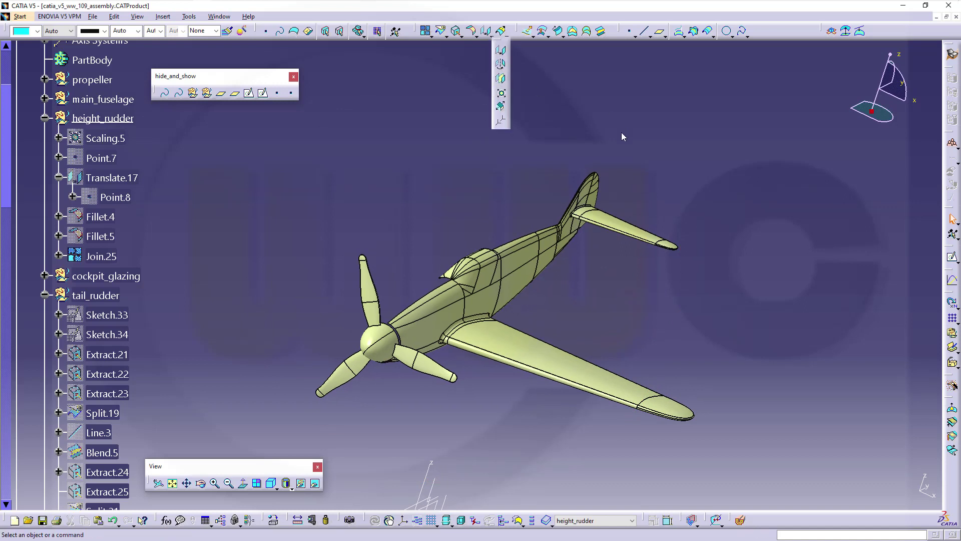
pyautogui.click(524, 349)
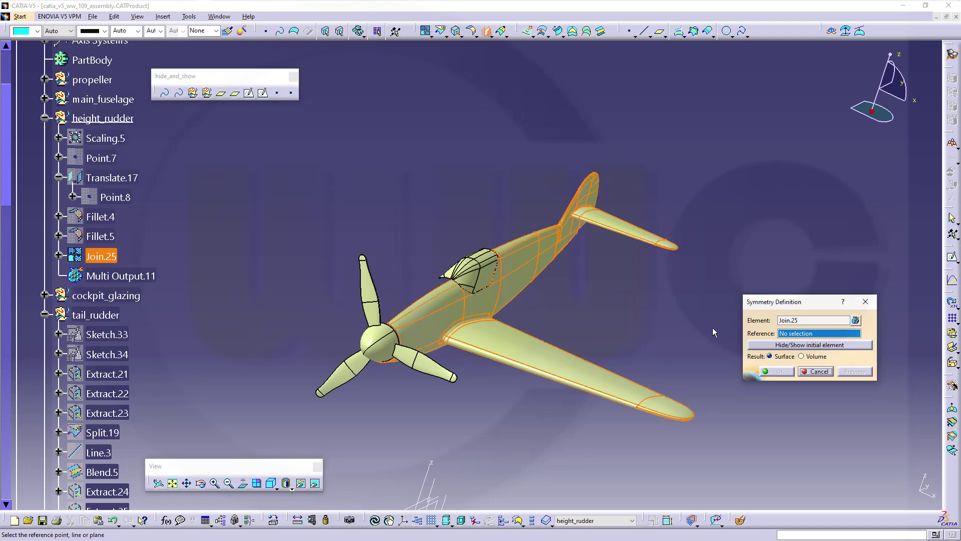
pyautogui.scroll(3, 188, 214)
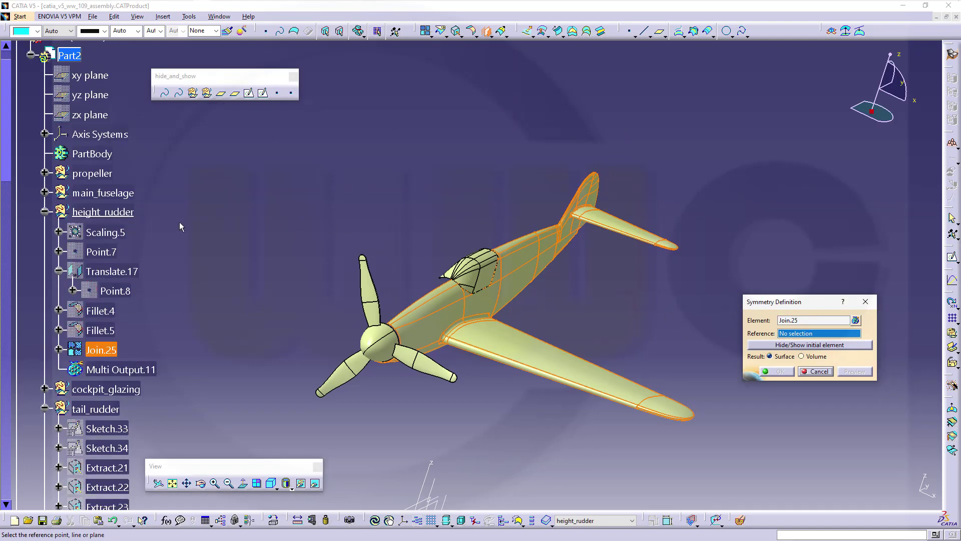
pyautogui.scroll(-3, 173, 234)
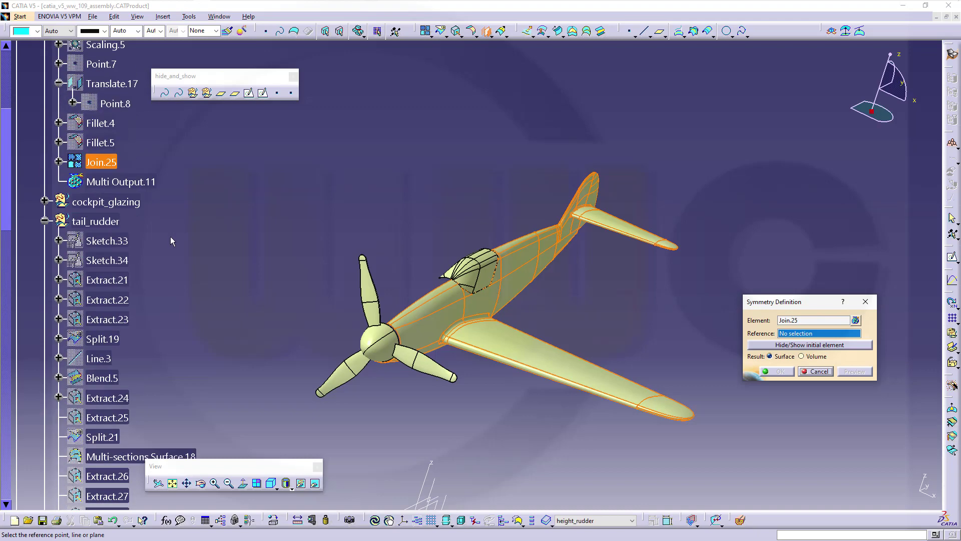
pyautogui.scroll(-4, 170, 241)
pyautogui.scroll(-4, 170, 248)
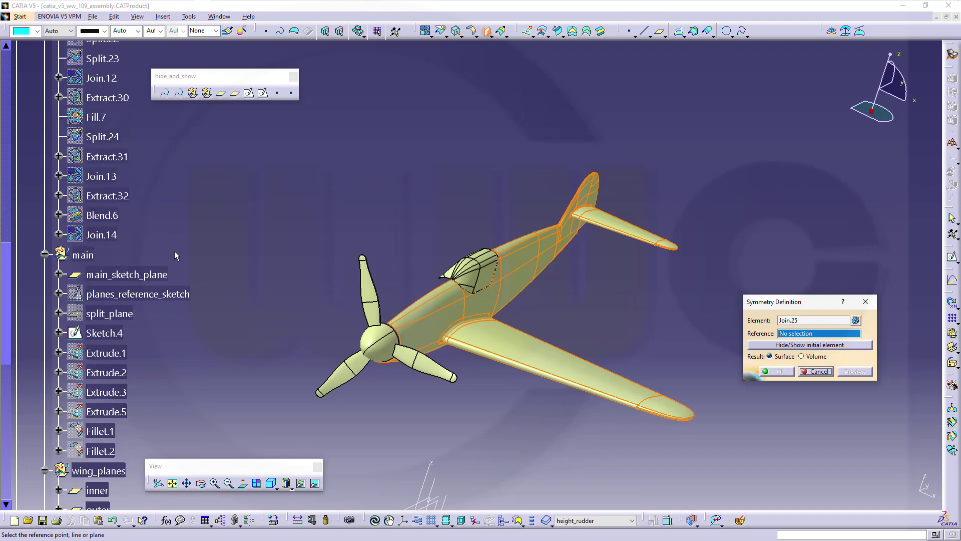
pyautogui.click(140, 274)
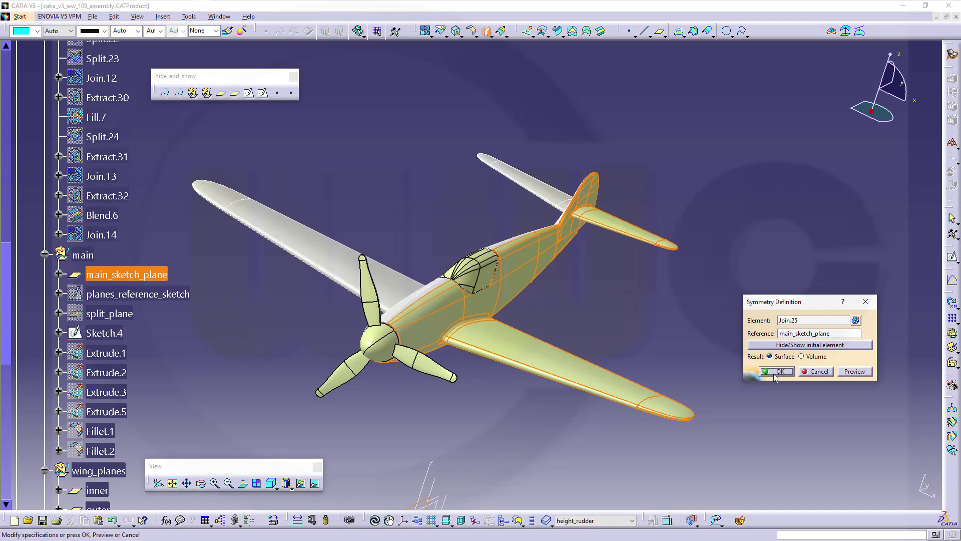
pyautogui.click(784, 372)
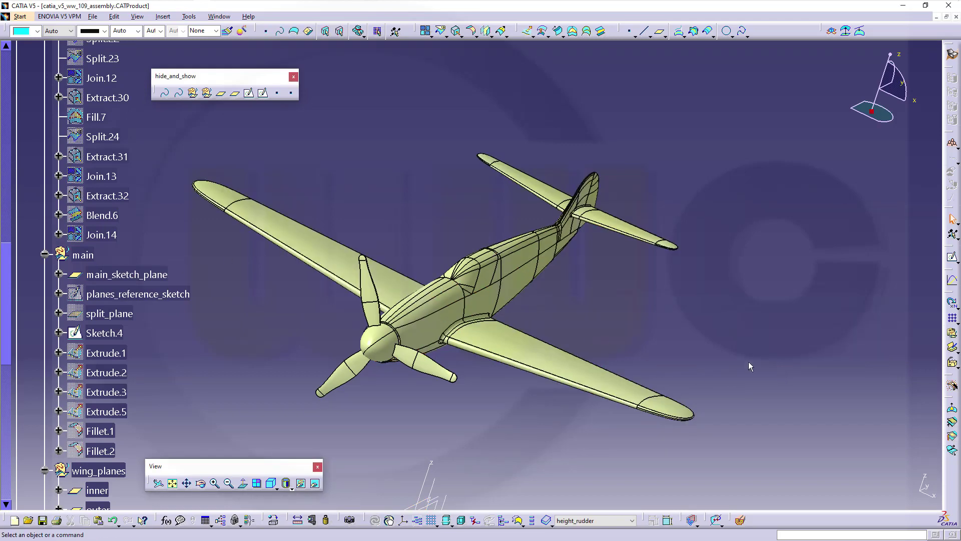
pyautogui.moveTo(392, 197)
pyautogui.mouseDown(button='middle')
pyautogui.moveTo(404, 241)
pyautogui.moveTo(472, 124)
pyautogui.mouseUp(button='middle')
# Step: Join Join.25 with Symmetry.5 into one surface and rotate and zoom to inspect the finished airplane
pyautogui.click(426, 31)
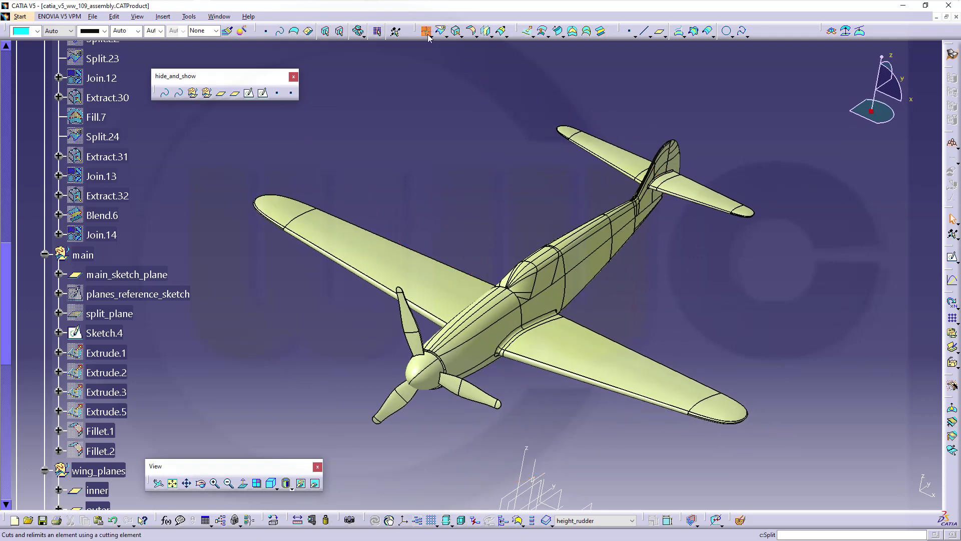
pyautogui.click(411, 276)
pyautogui.click(860, 282)
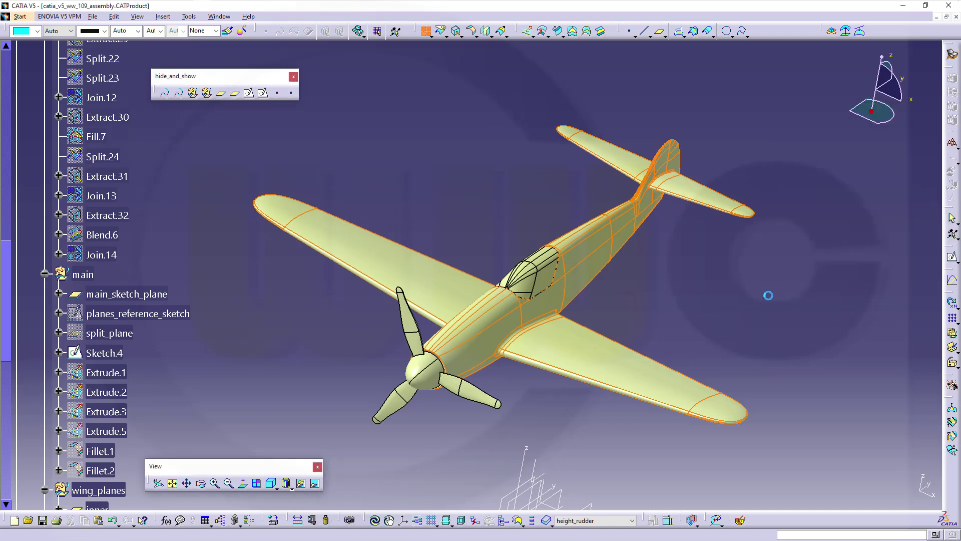
pyautogui.moveTo(758, 298)
pyautogui.mouseDown(button='middle')
pyautogui.moveTo(665, 342)
pyautogui.moveTo(682, 314)
pyautogui.mouseUp(button='middle')
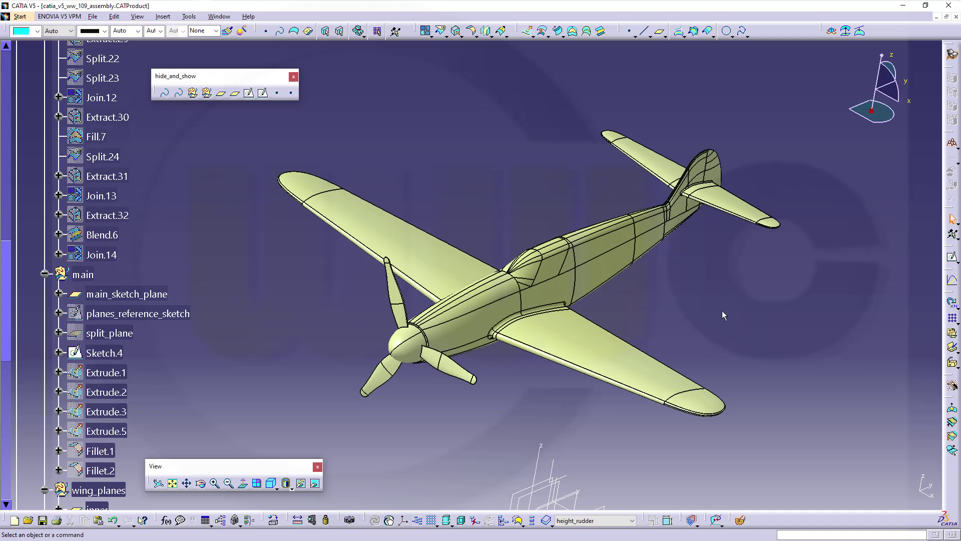
pyautogui.moveTo(722, 327); pyautogui.dragTo(726, 319, button='middle')
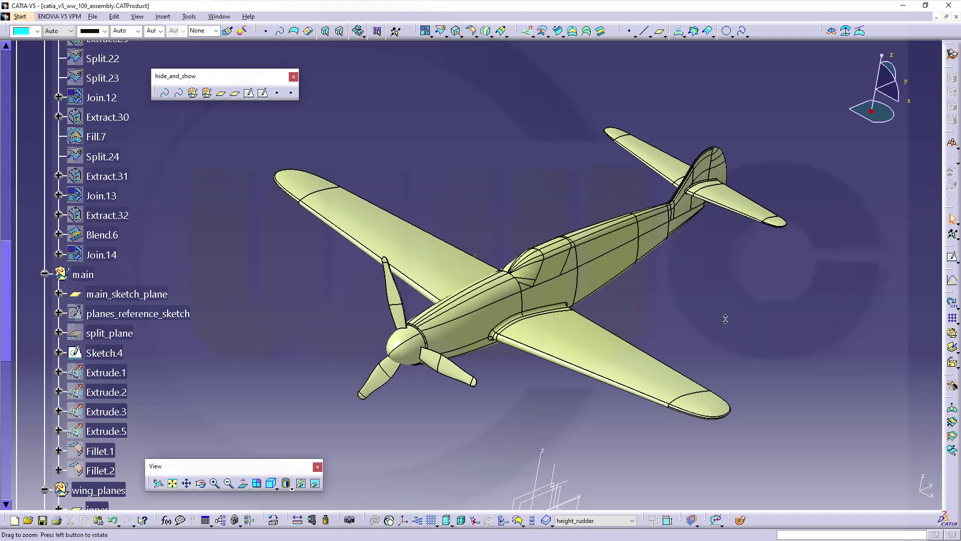